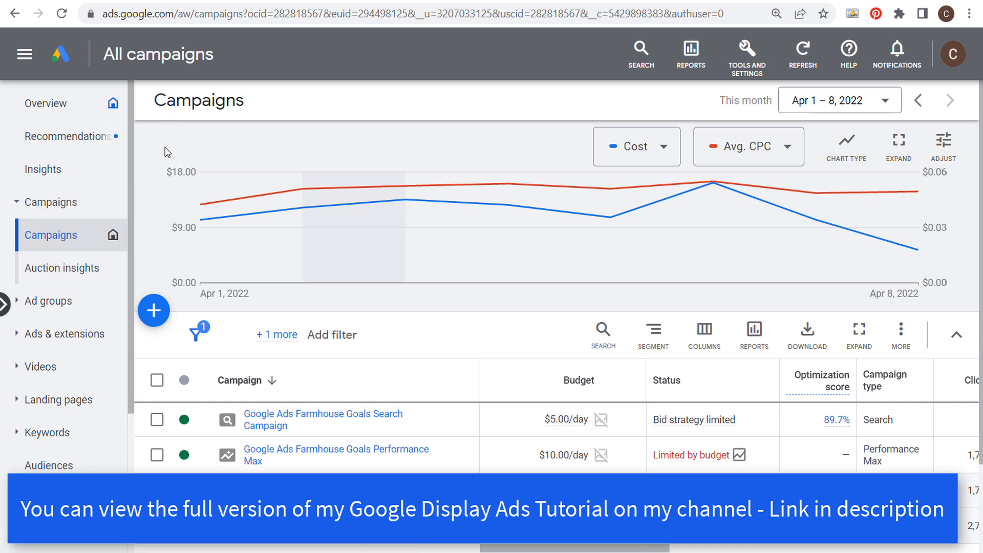
# Start a new campaign with the Sales objective, keeping the Purchases conversion goal, and choose the Display campaign type
pyautogui.click(154, 310)
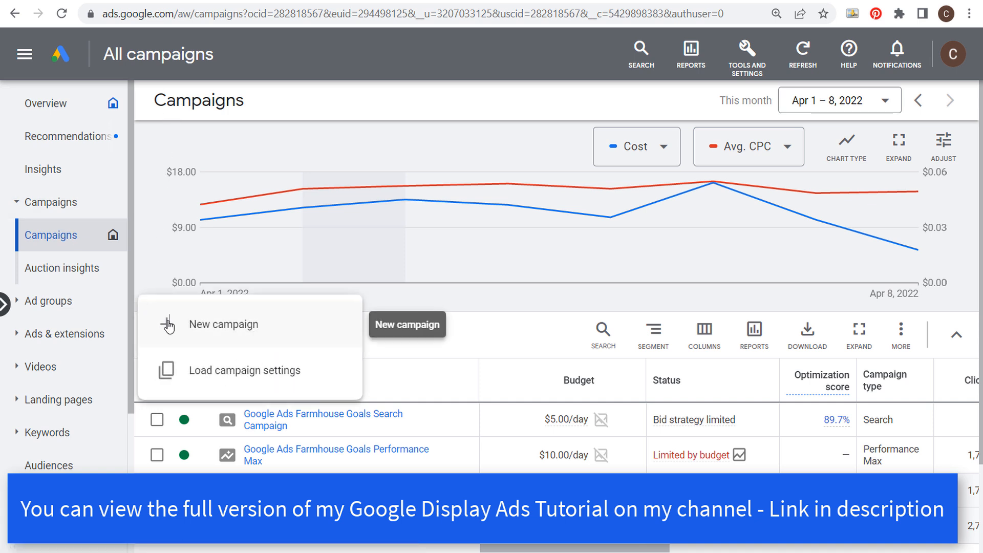
pyautogui.click(168, 325)
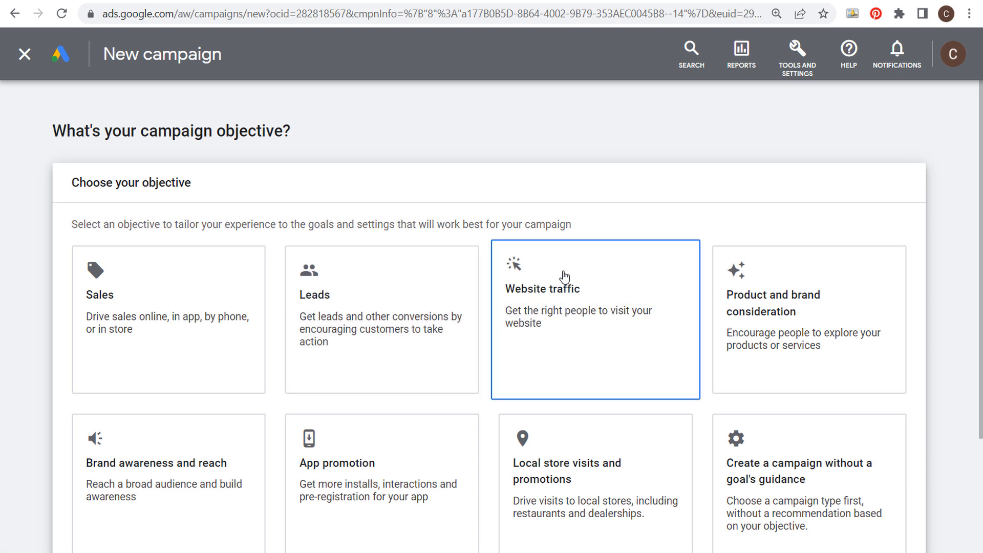
pyautogui.scroll(-1, 146, 476)
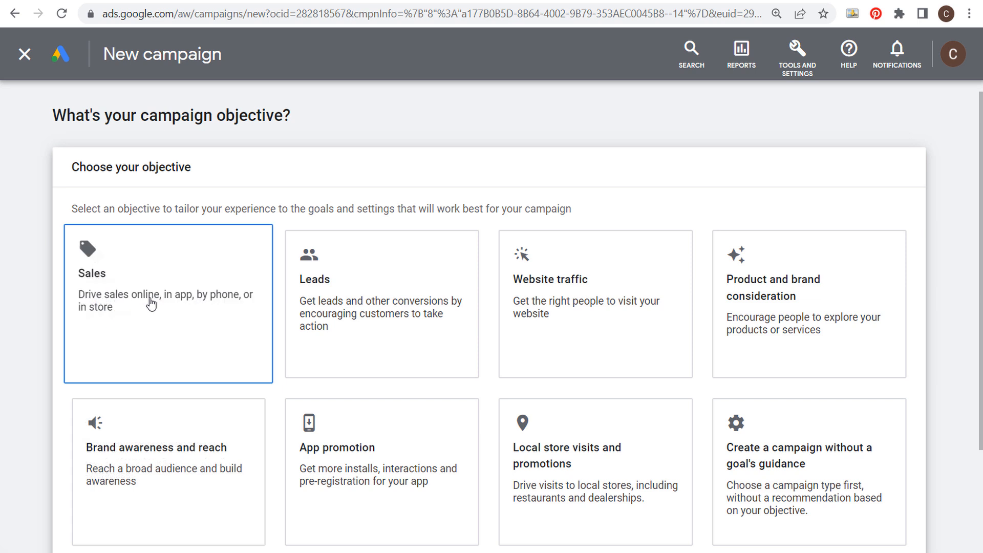
pyautogui.click(161, 288)
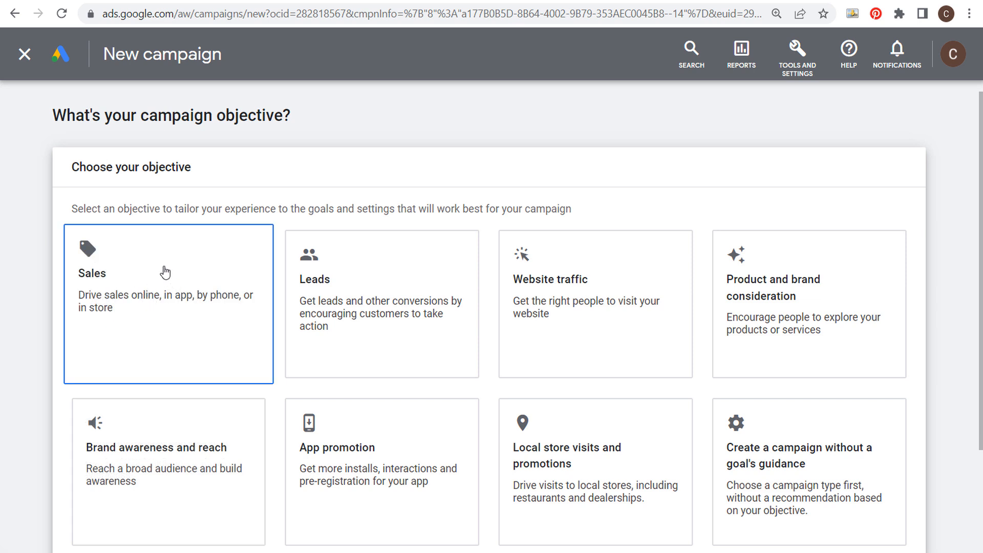
pyautogui.scroll(-8, 42, 256)
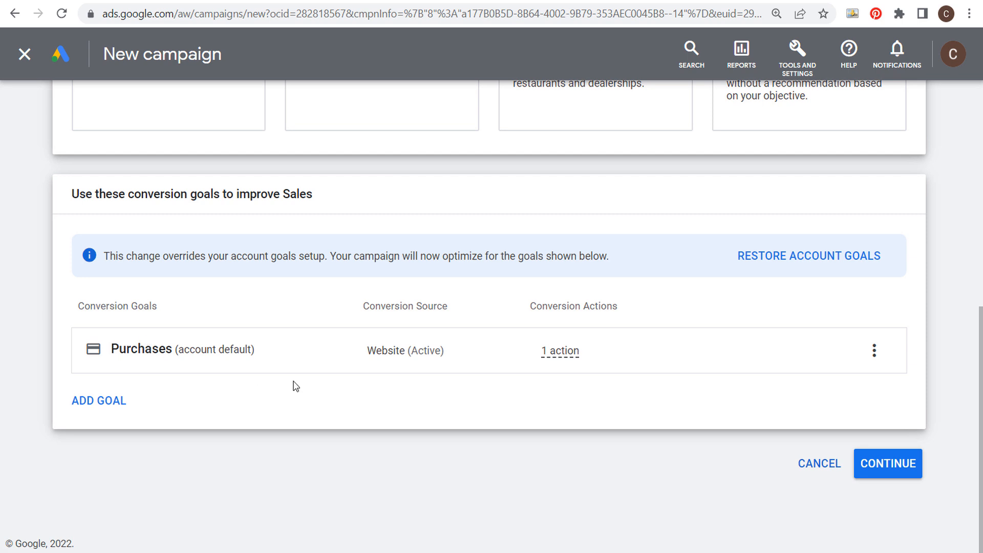
pyautogui.click(889, 470)
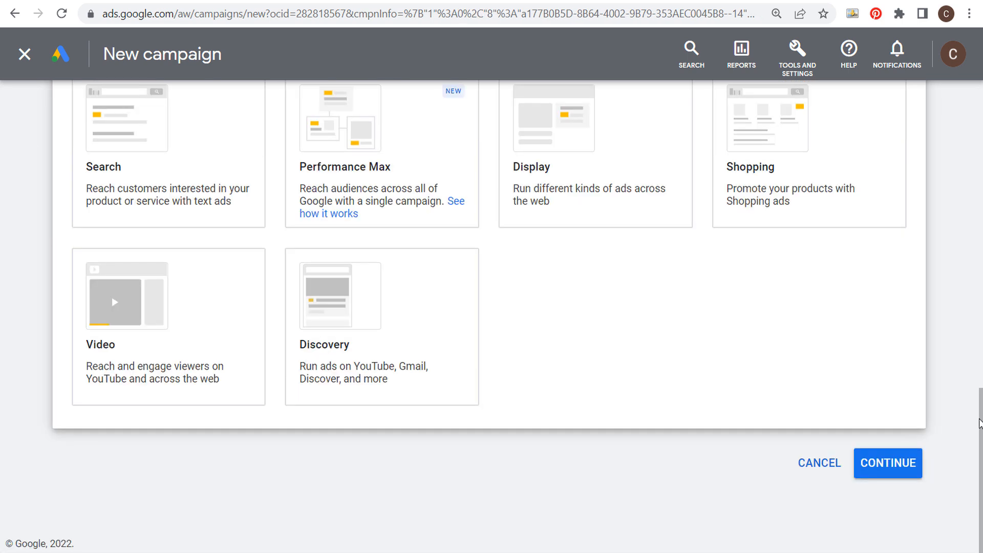
pyautogui.moveTo(980, 423); pyautogui.dragTo(980, 396)
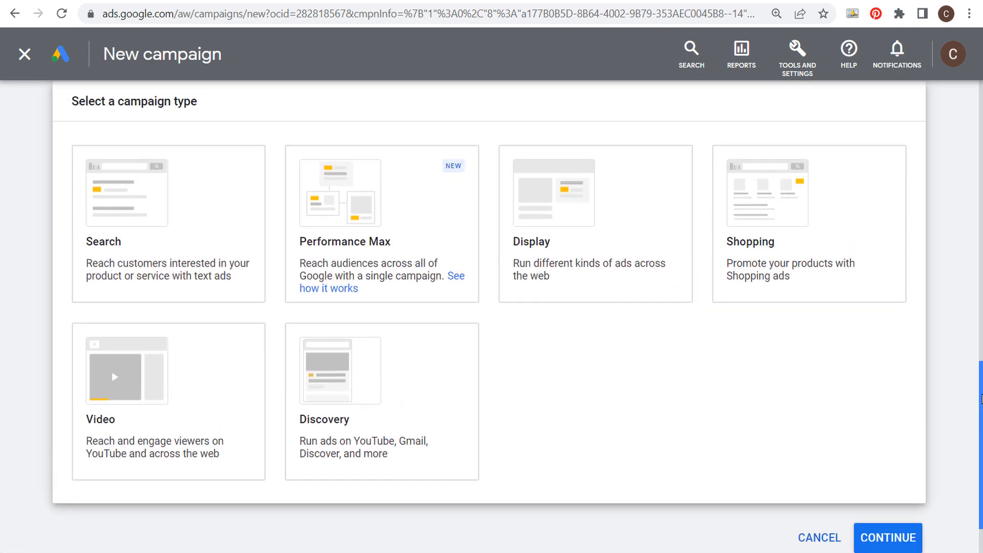
pyautogui.click(635, 296)
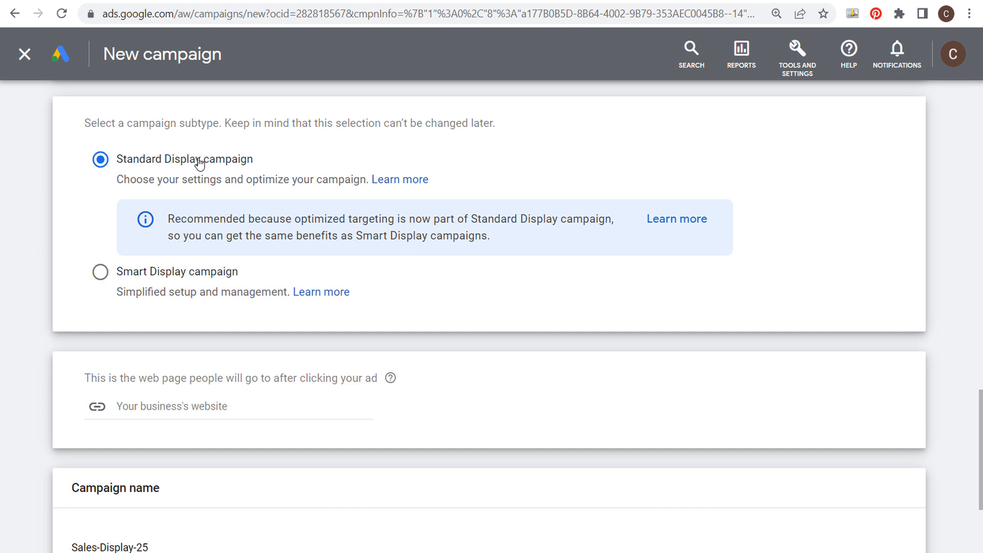
# Copy the shop's farmhouse-furniture category URL in as the ad's landing page, name the campaign "April 2022 Google Display Ads Furniture Sale" and continue
pyautogui.scroll(-3, 567, 278)
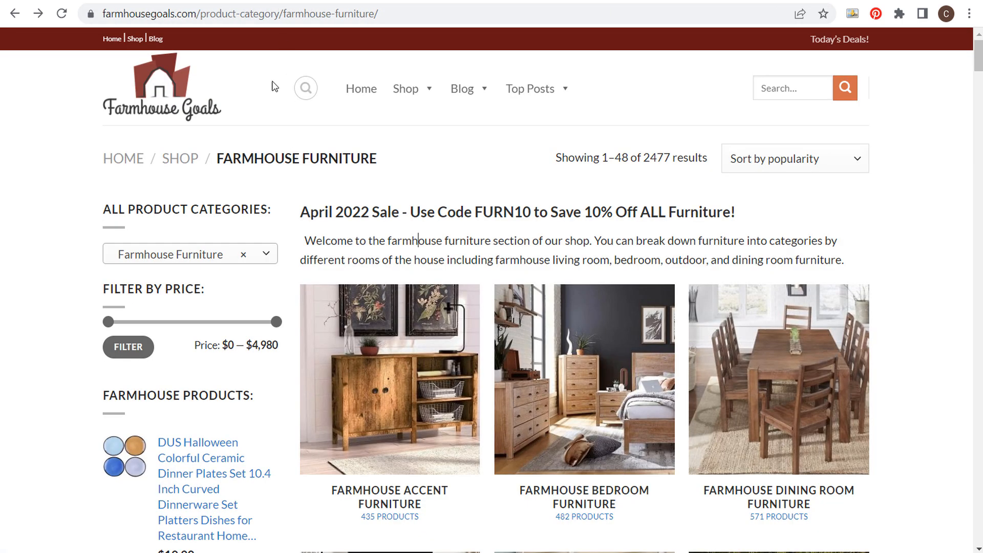
pyautogui.click(252, 16)
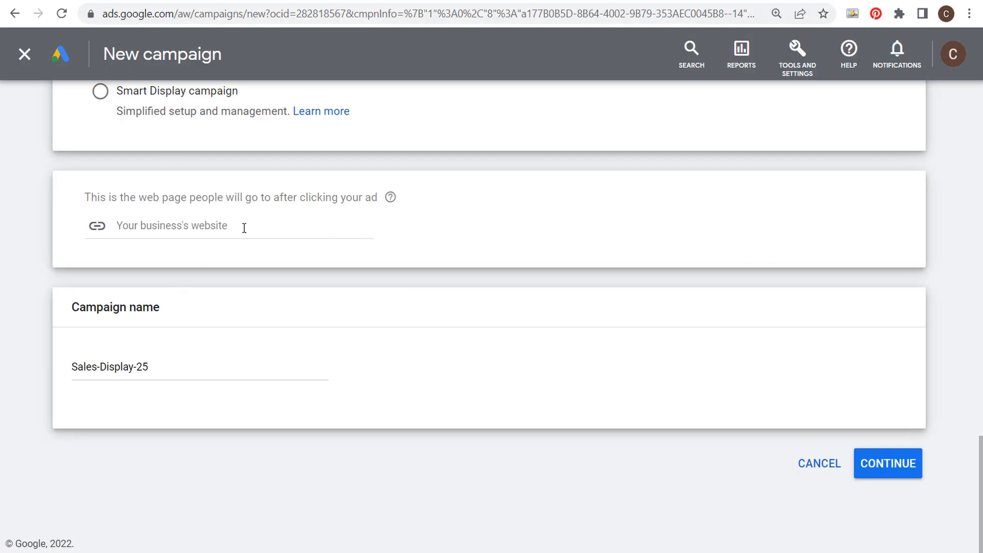
pyautogui.click(246, 225)
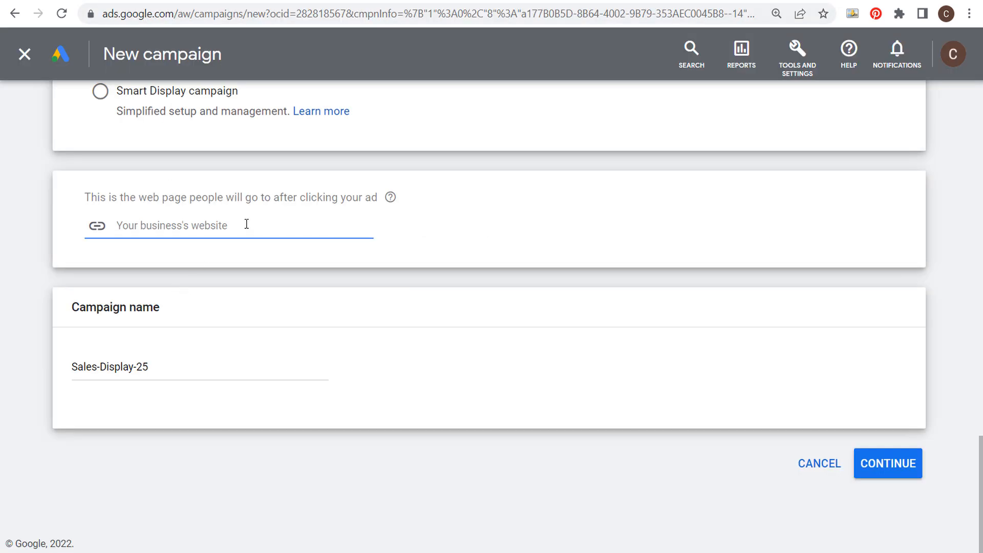
pyautogui.hotkey('ctrl', 'v')
pyautogui.click(269, 474)
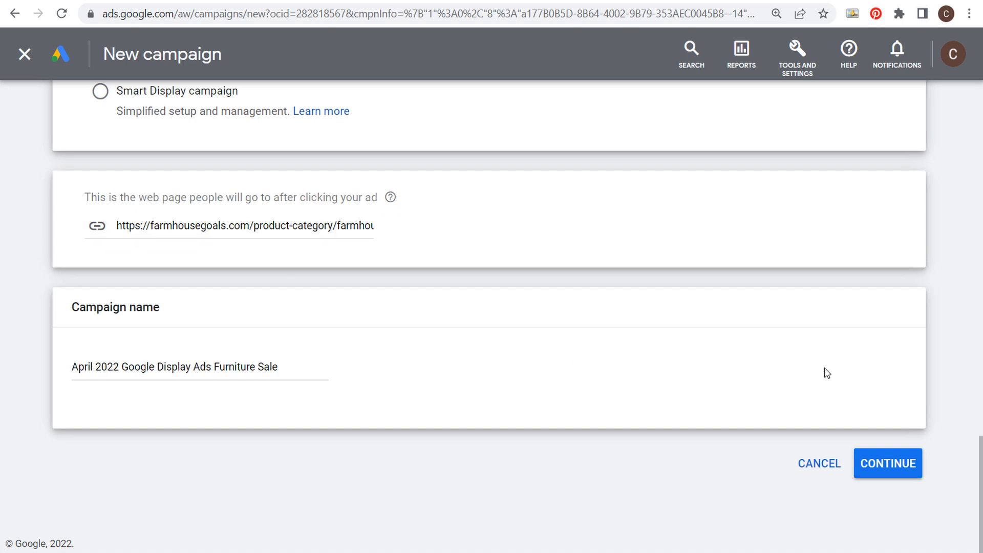
pyautogui.click(889, 465)
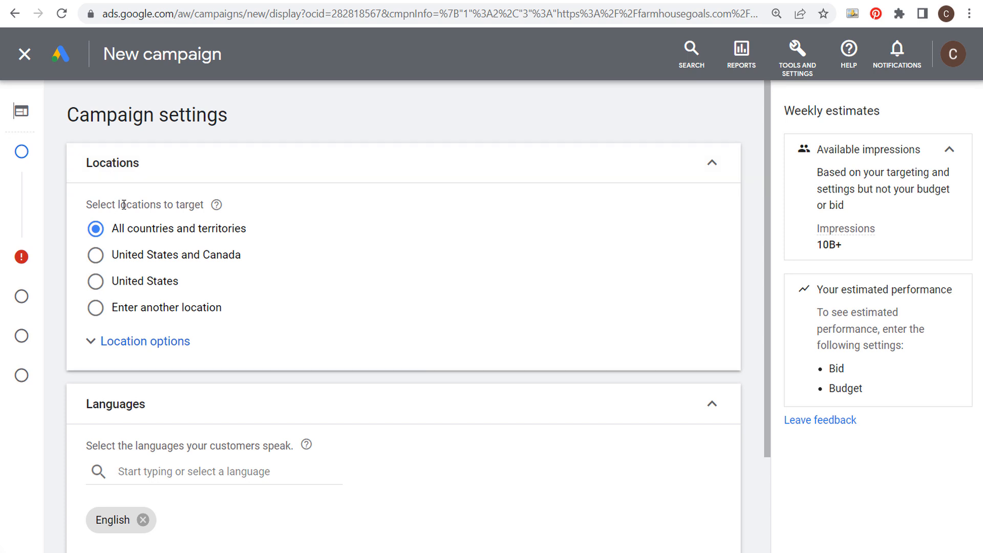
# Target the United States and Canada, limited to "Presence: People in or regularly in your targeted locations"
pyautogui.click(94, 259)
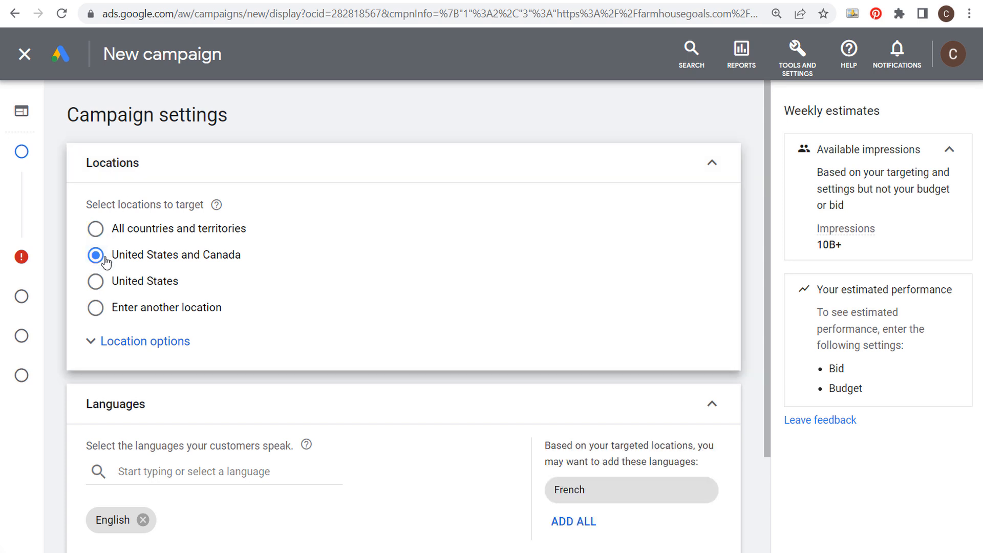
pyautogui.click(106, 343)
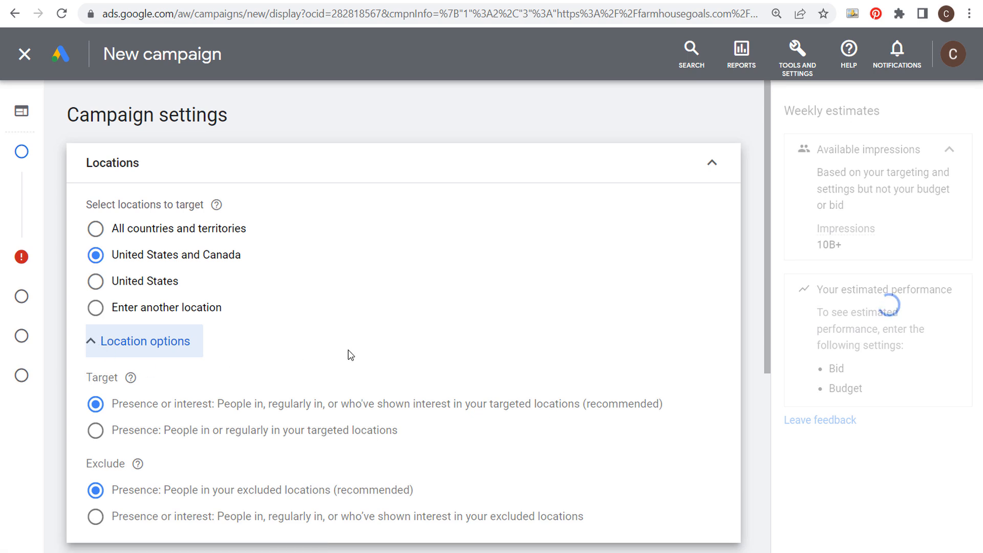
pyautogui.scroll(-2, 347, 353)
pyautogui.click(96, 358)
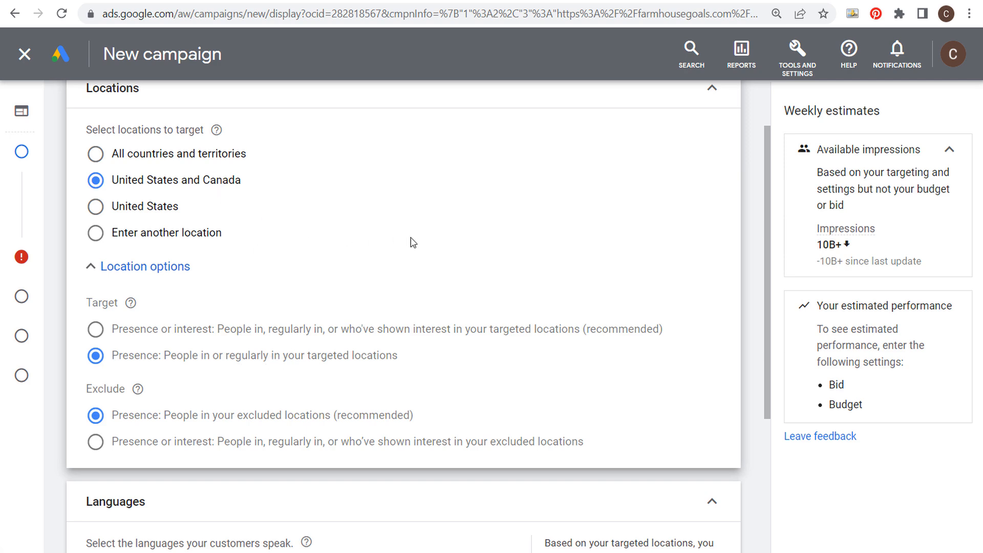
# Set the campaign's end date to April 30, 2022 in the additional settings and collapse the start and end dates
pyautogui.scroll(-4, 432, 237)
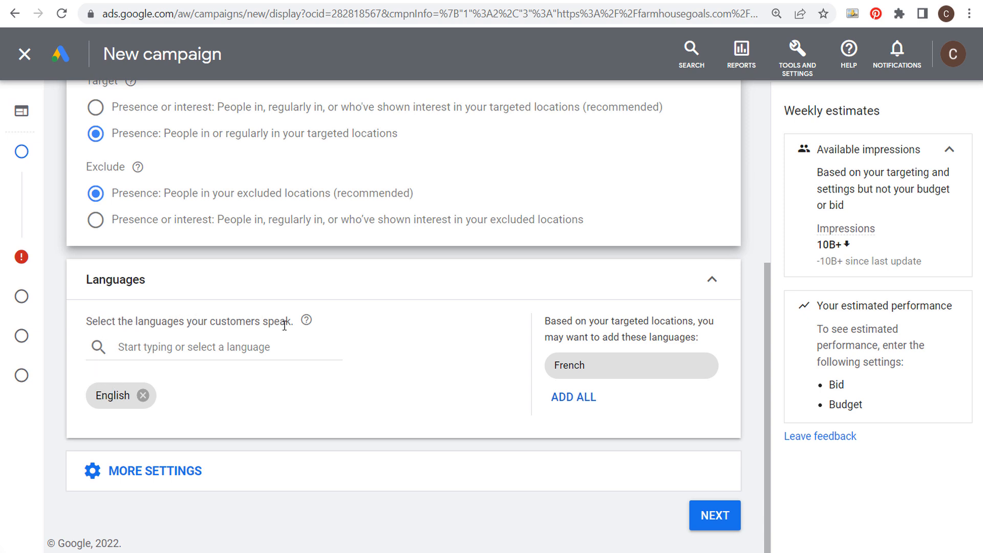
pyautogui.click(223, 476)
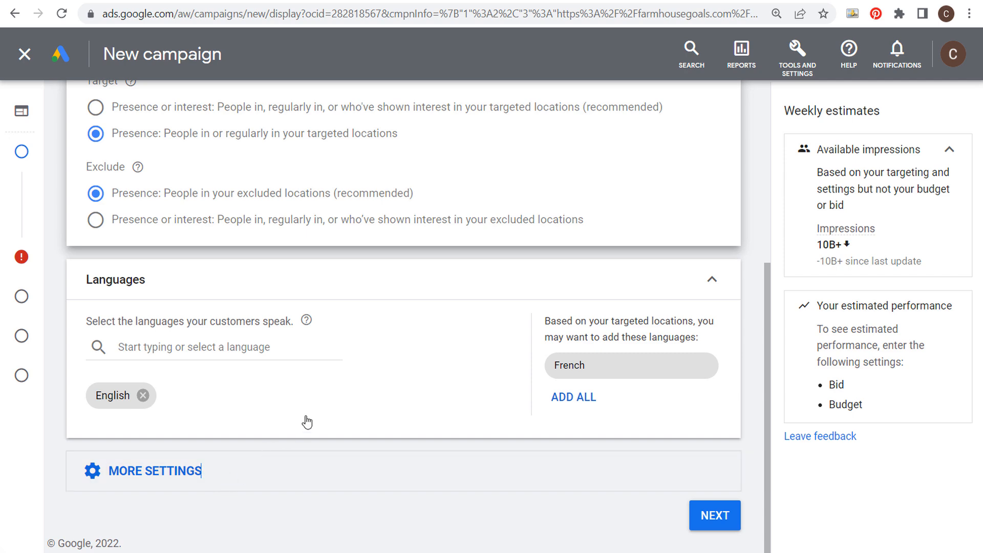
pyautogui.scroll(-4, 398, 368)
pyautogui.scroll(-2, 418, 353)
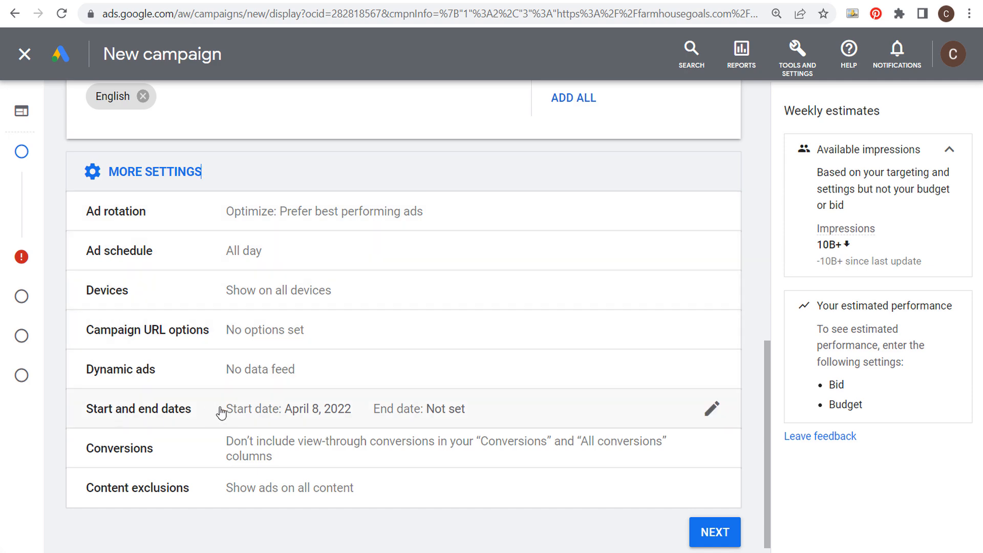
pyautogui.click(361, 410)
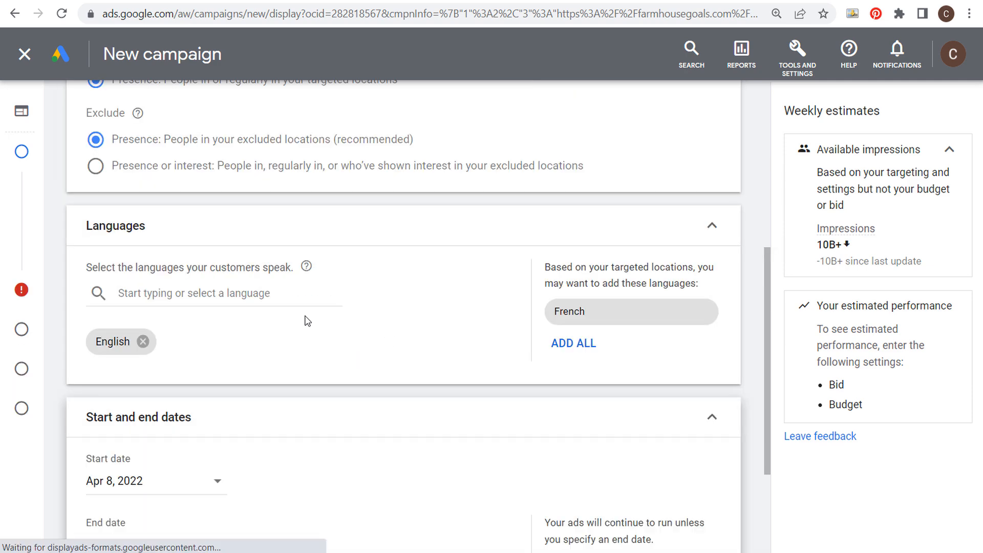
pyautogui.click(93, 425)
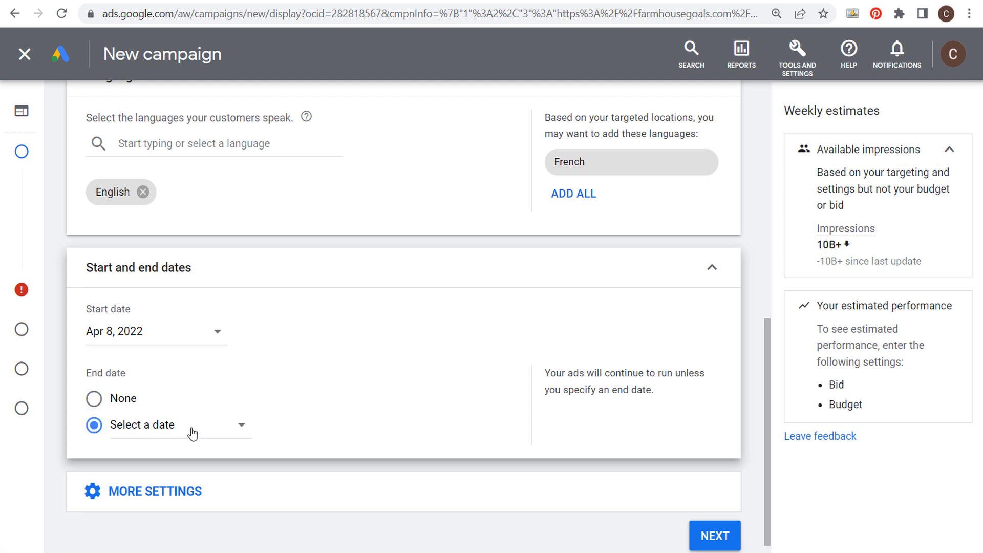
pyautogui.click(191, 430)
pyautogui.click(297, 368)
pyautogui.click(710, 268)
# Exclude DL-MA: Mature audiences and all five sensitive content categories, from Tragedy and conflict to Sensational and shocking
pyautogui.click(221, 470)
pyautogui.scroll(-5, 230, 435)
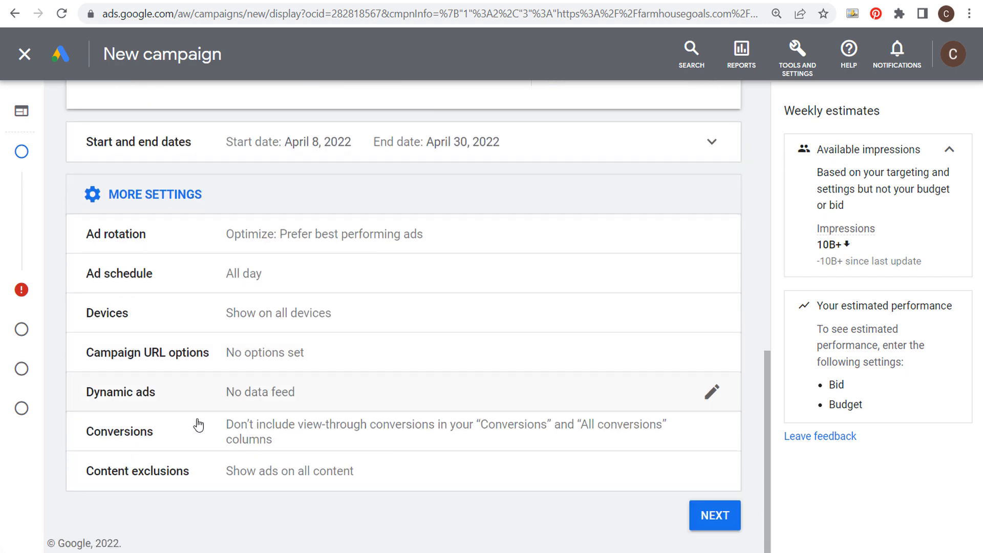
pyautogui.click(211, 473)
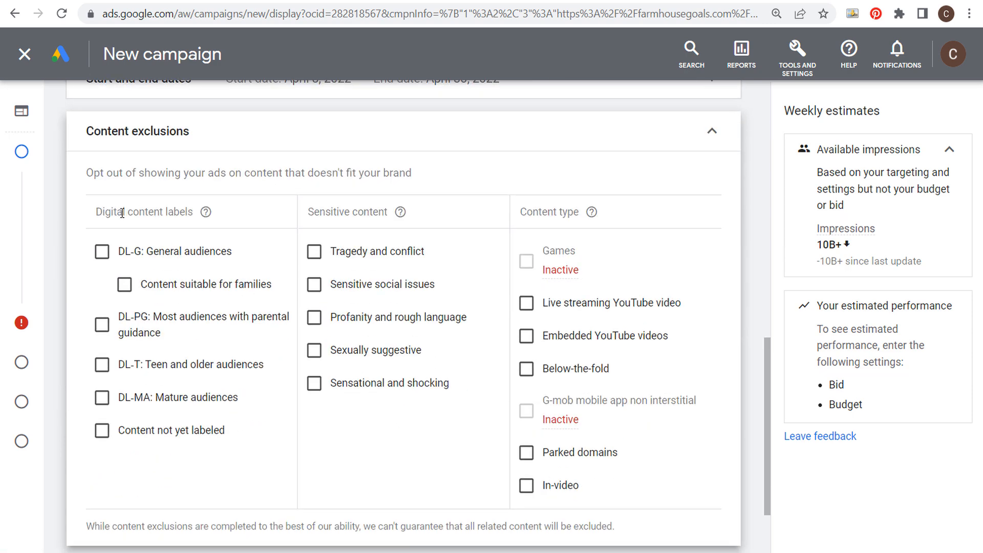
pyautogui.click(100, 399)
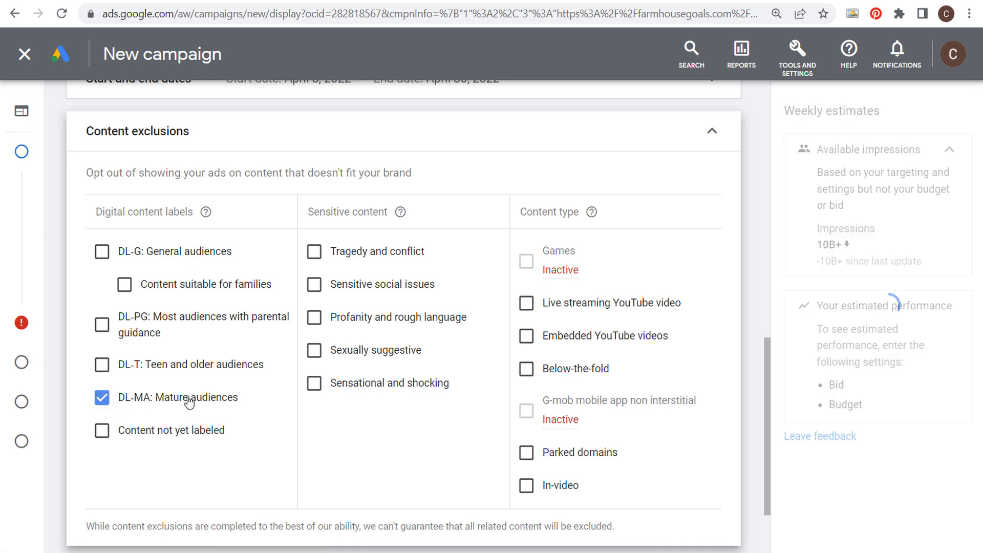
pyautogui.click(314, 252)
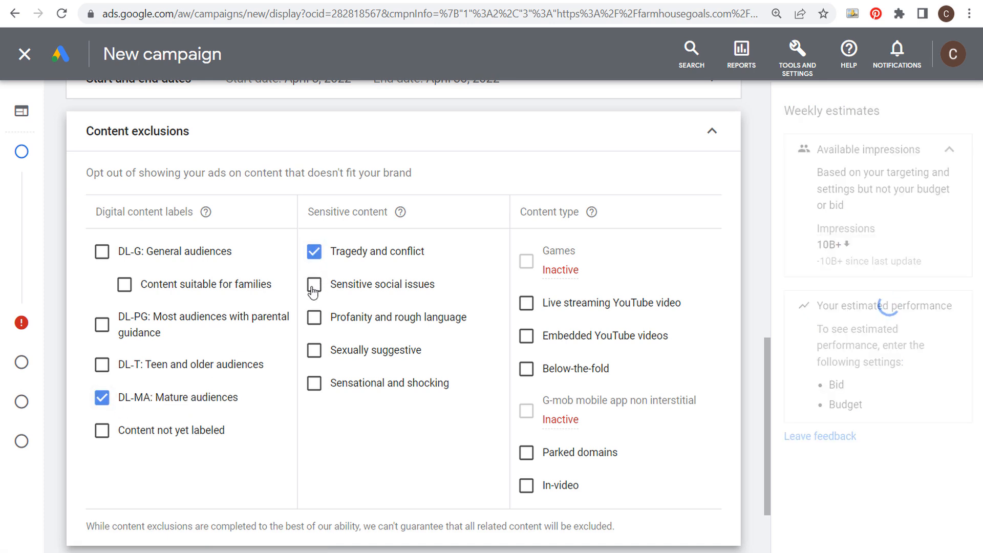
pyautogui.click(313, 285)
pyautogui.click(314, 318)
pyautogui.click(314, 351)
pyautogui.click(313, 383)
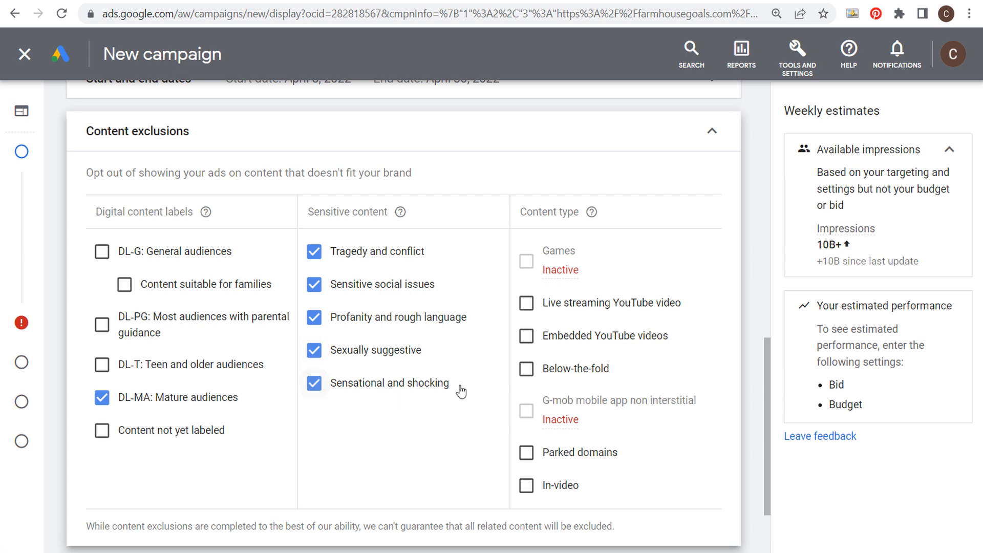
# Exclude the Below-the-fold and Parked domains content types and proceed to budget and bidding
pyautogui.click(527, 369)
pyautogui.click(525, 454)
pyautogui.scroll(-2, 439, 406)
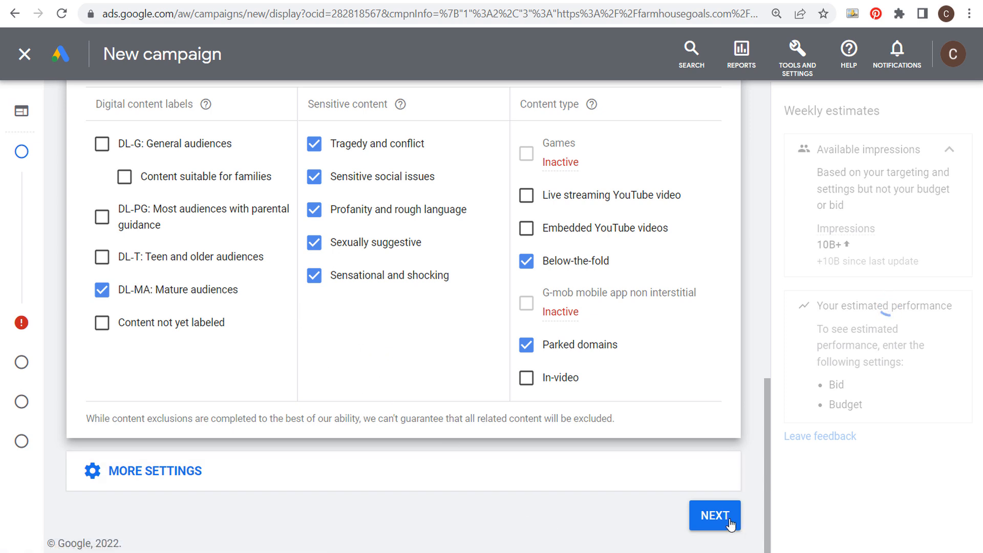
pyautogui.click(715, 515)
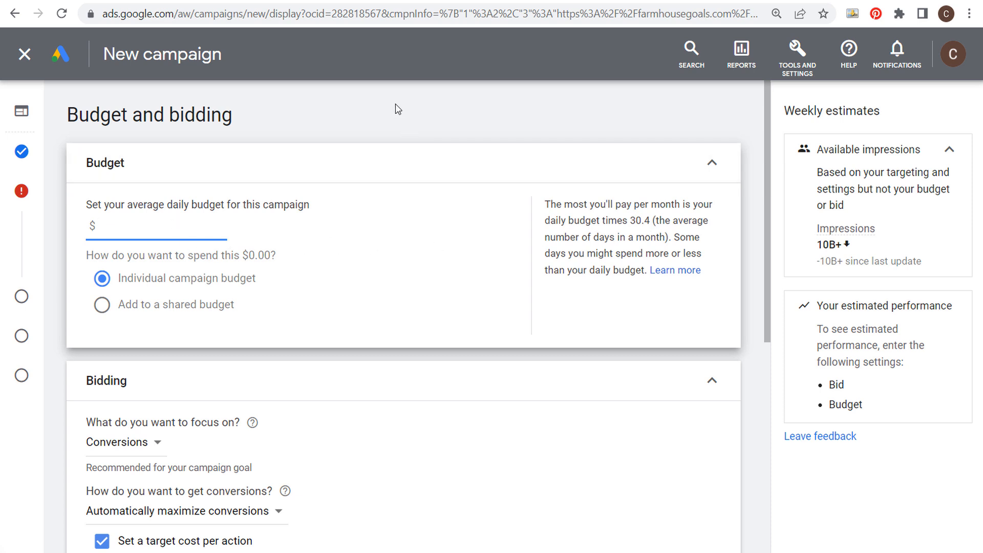
# Set the campaign's average daily budget to $33.00
pyautogui.write('33.00')
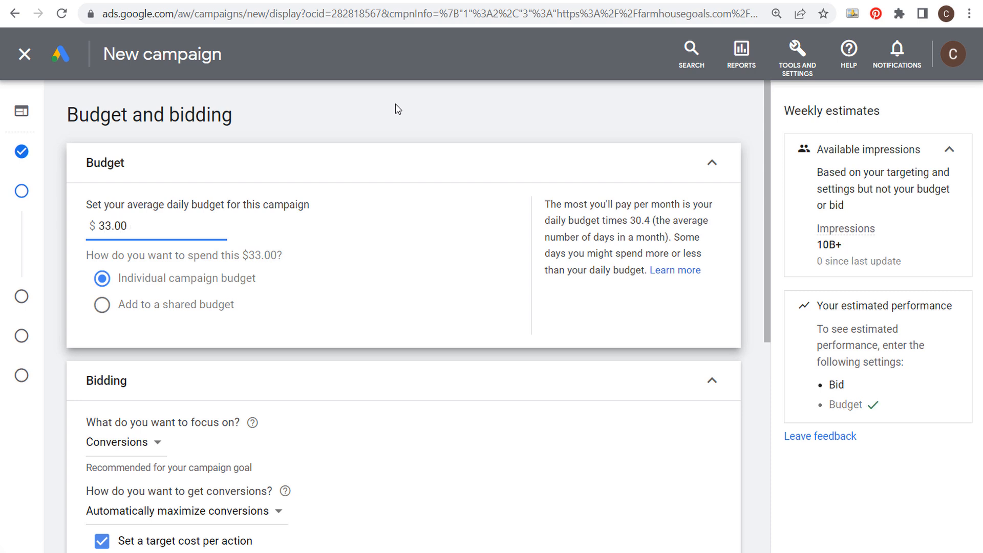
pyautogui.click(395, 104)
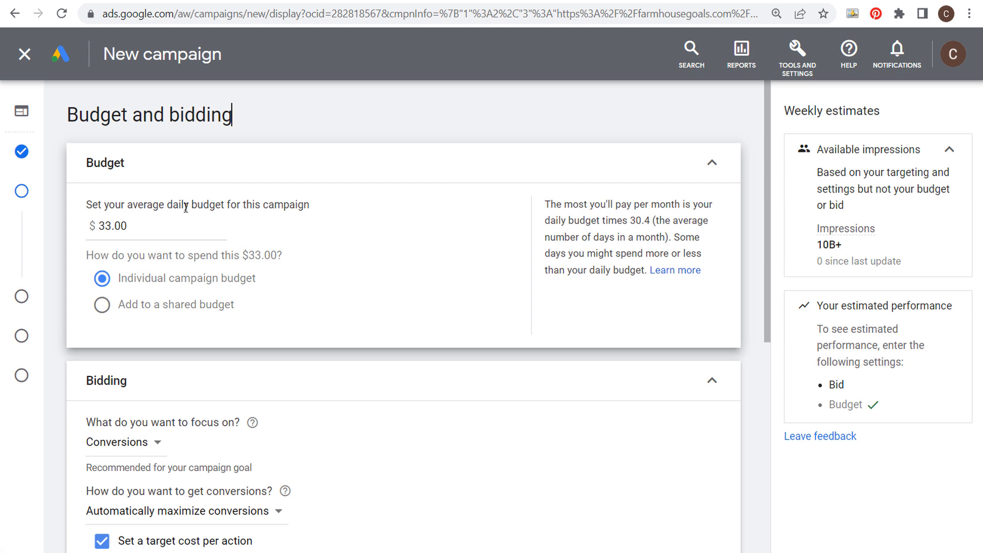
pyautogui.doubleClick(147, 226)
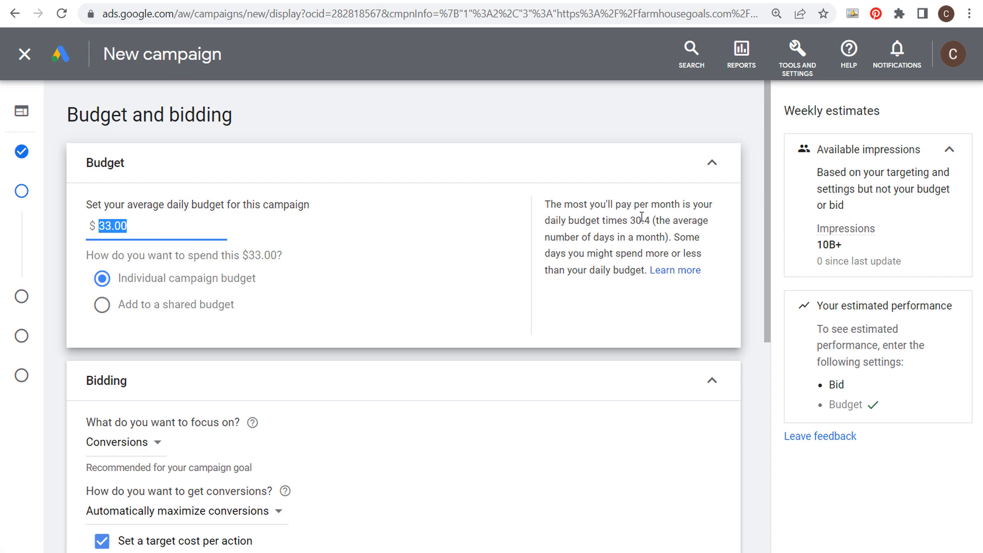
# Copy the suggested amount of 2.70 into the Target CPA for the conversions bidding
pyautogui.scroll(-4, 331, 287)
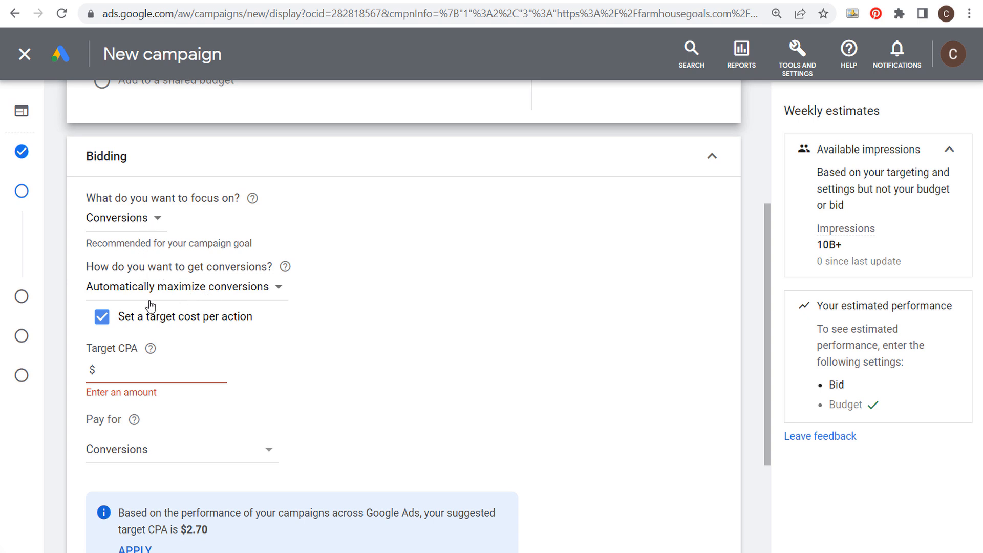
pyautogui.scroll(-2, 307, 389)
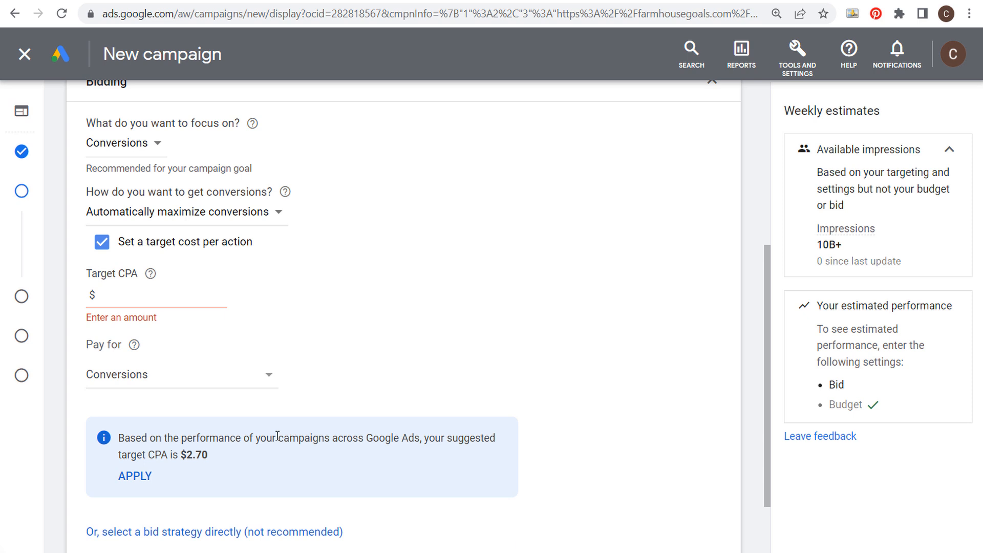
pyautogui.moveTo(207, 455); pyautogui.dragTo(187, 455)
pyautogui.hotkey('ctrl', 'c')
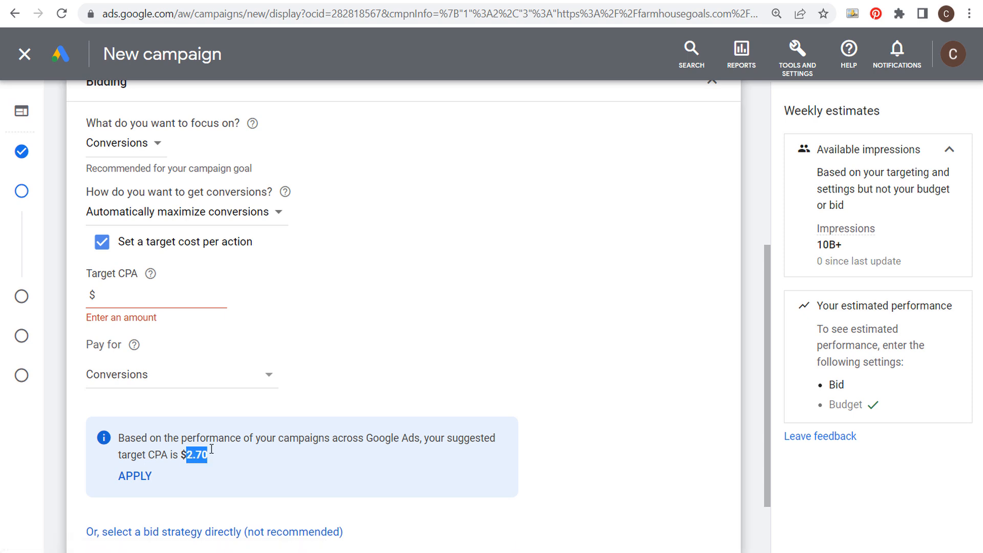
pyautogui.click(159, 296)
pyautogui.hotkey('ctrl', 'v')
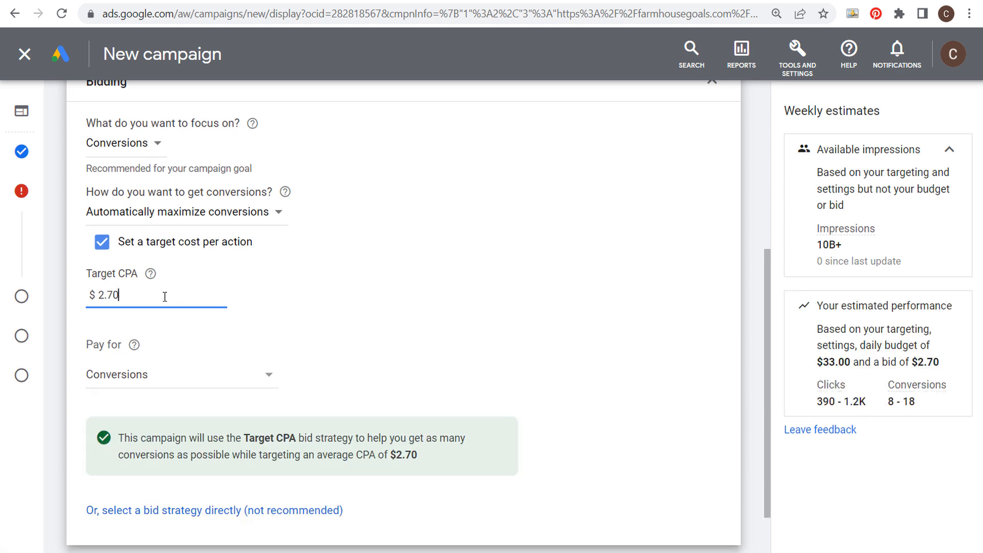
# Accept the bidding settings, proceed to targeting, and expand the targeting types that can be added
pyautogui.scroll(-2, 559, 262)
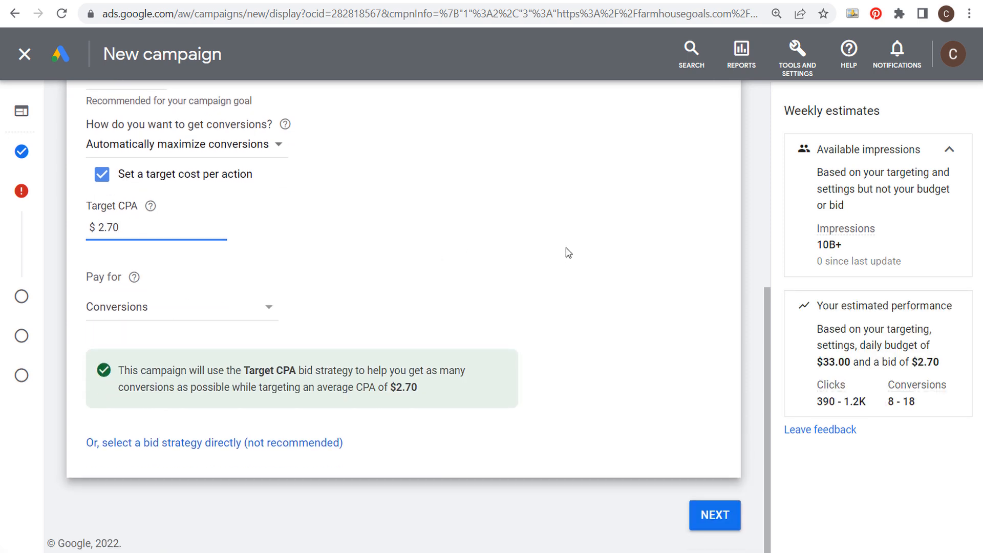
pyautogui.click(723, 517)
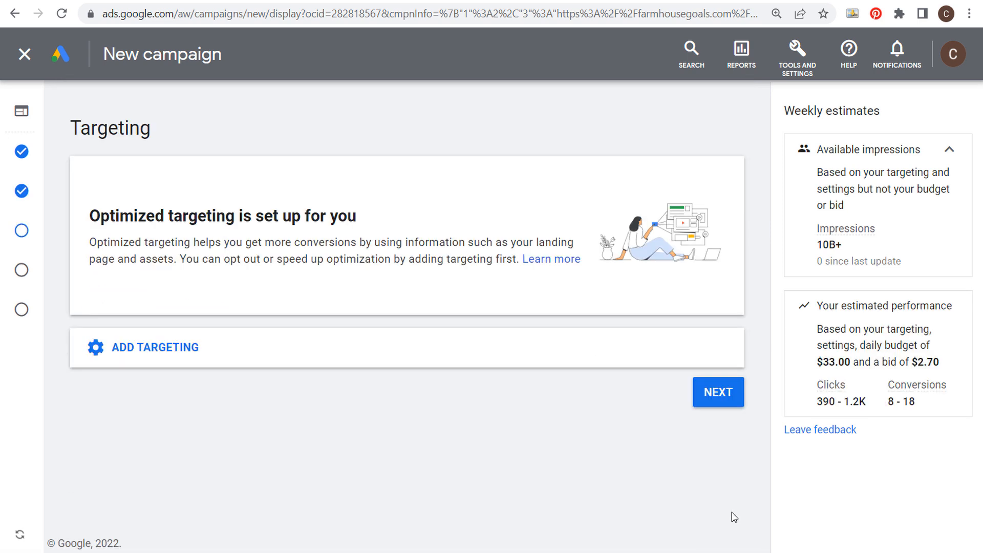
pyautogui.moveTo(91, 215); pyautogui.dragTo(421, 224)
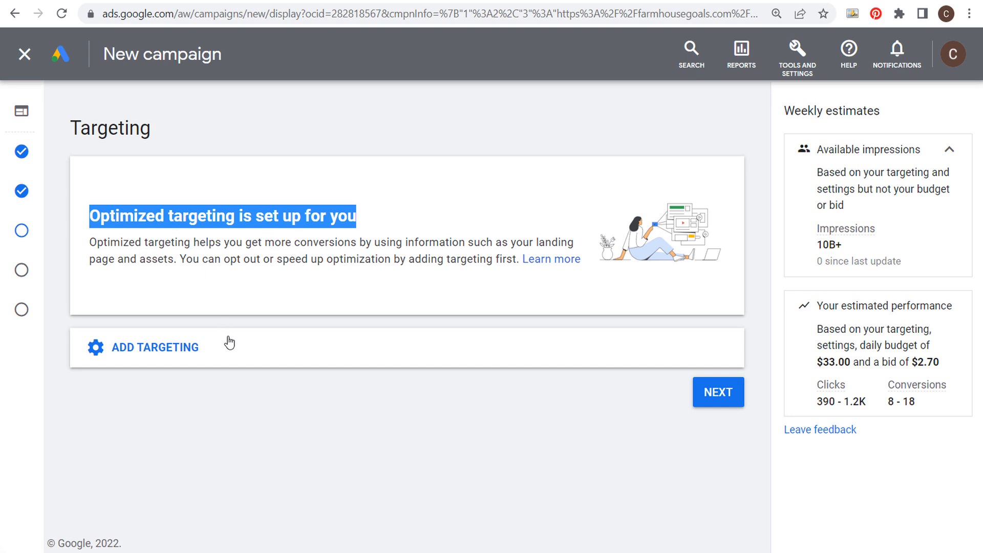
pyautogui.click(233, 352)
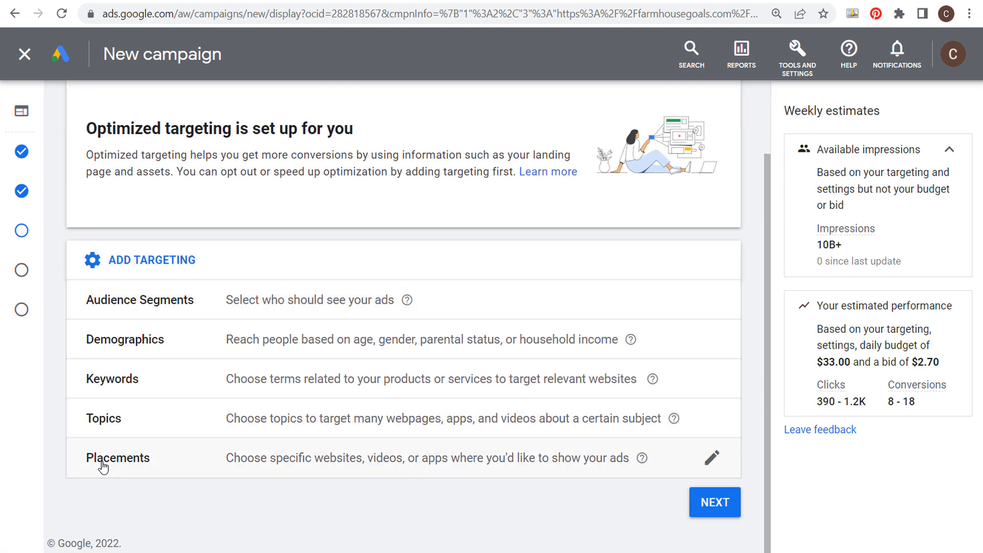
# Add Demographics and Audience Segments to the campaign's people targeting
pyautogui.click(127, 378)
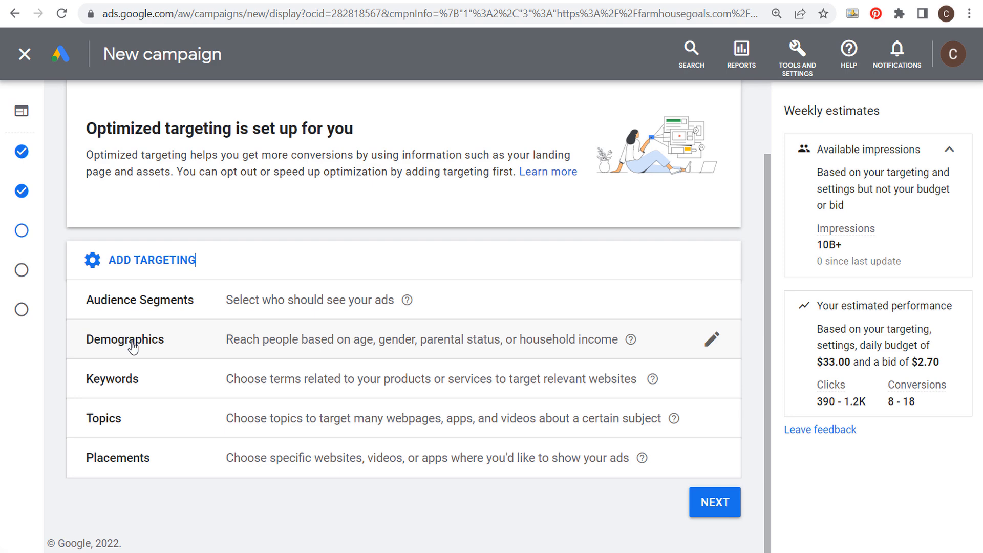
pyautogui.click(230, 342)
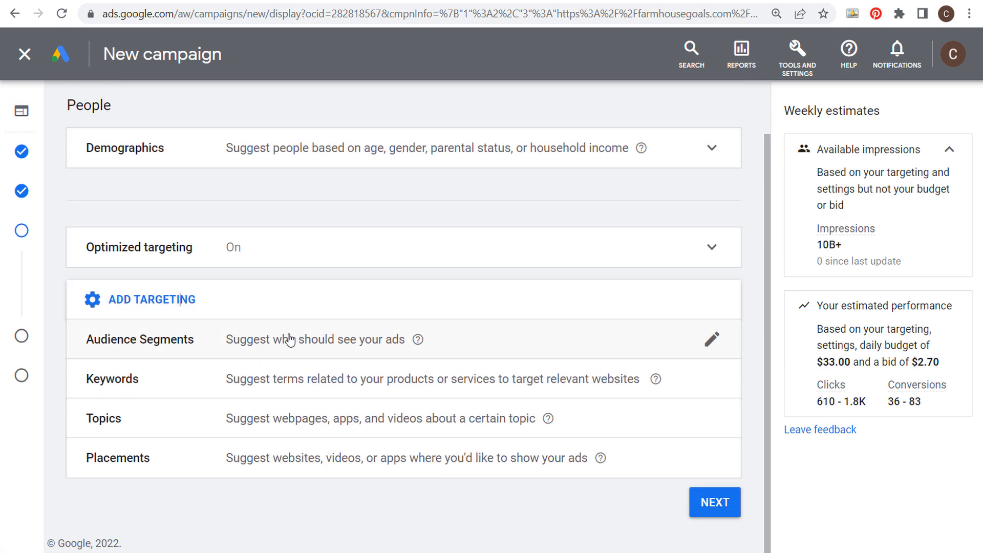
pyautogui.click(297, 340)
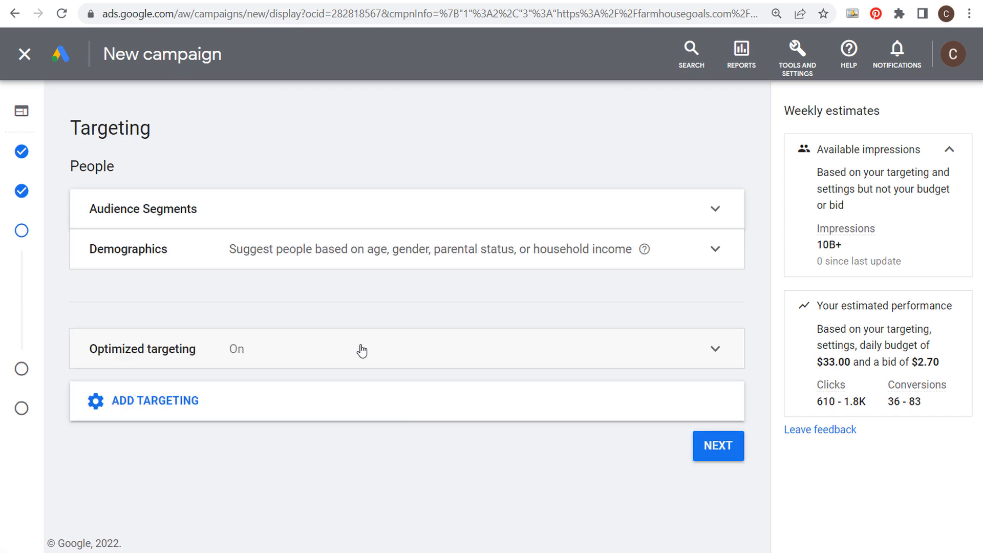
# Browse the audience segments to the custom audience segments list, checking the farmhouse furniture sale page on the way
pyautogui.scroll(-3, 546, 407)
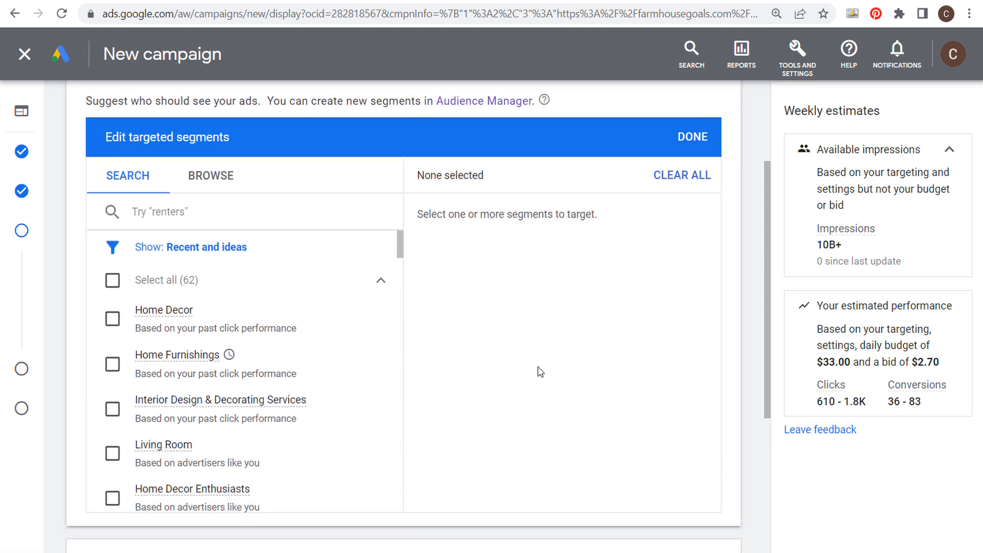
pyautogui.click(213, 181)
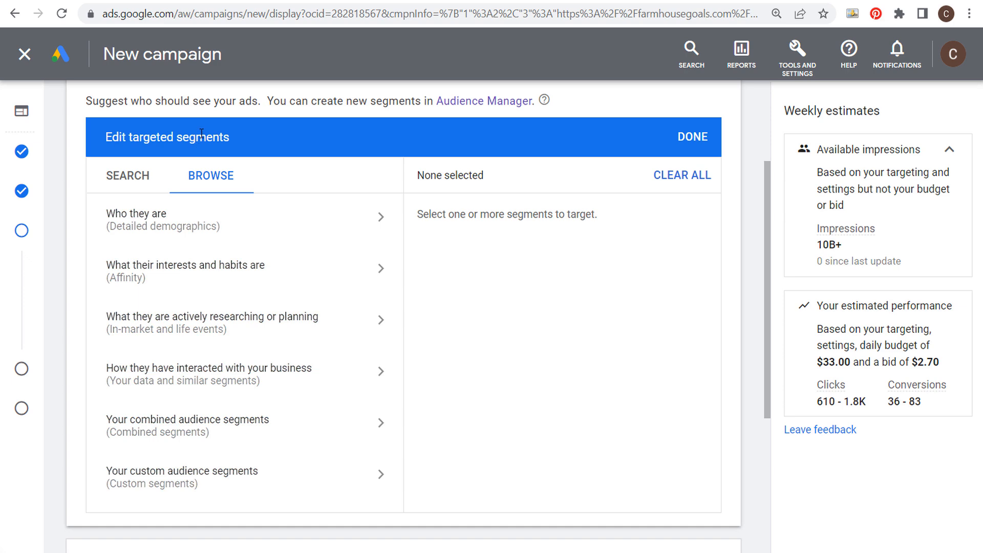
pyautogui.click(223, 1)
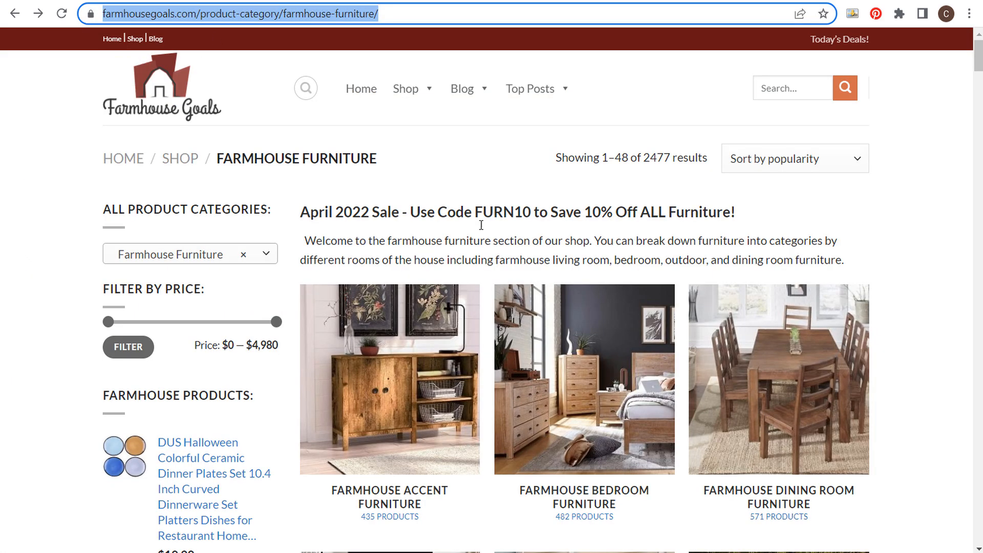
pyautogui.hotkey('ctrl', 'shift', 'Tab')
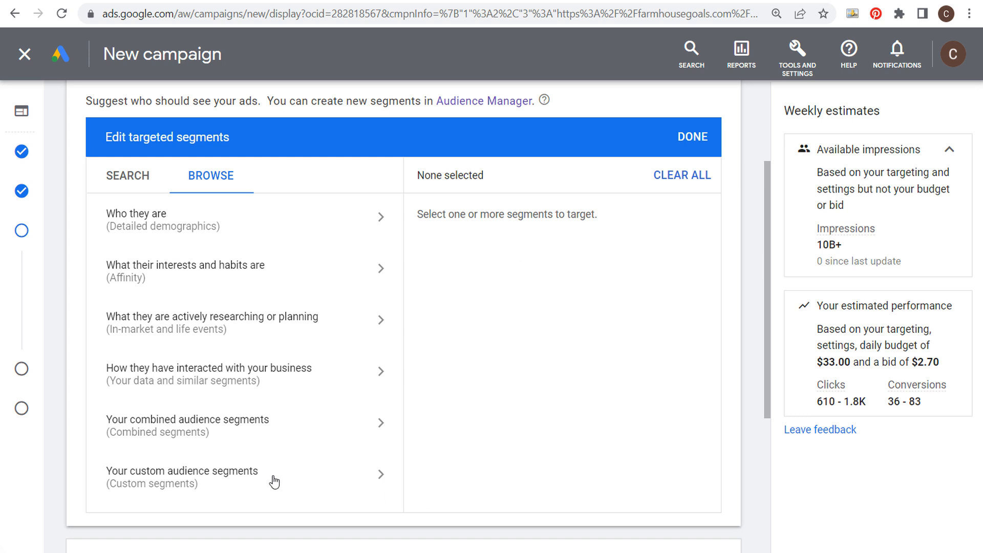
pyautogui.click(296, 481)
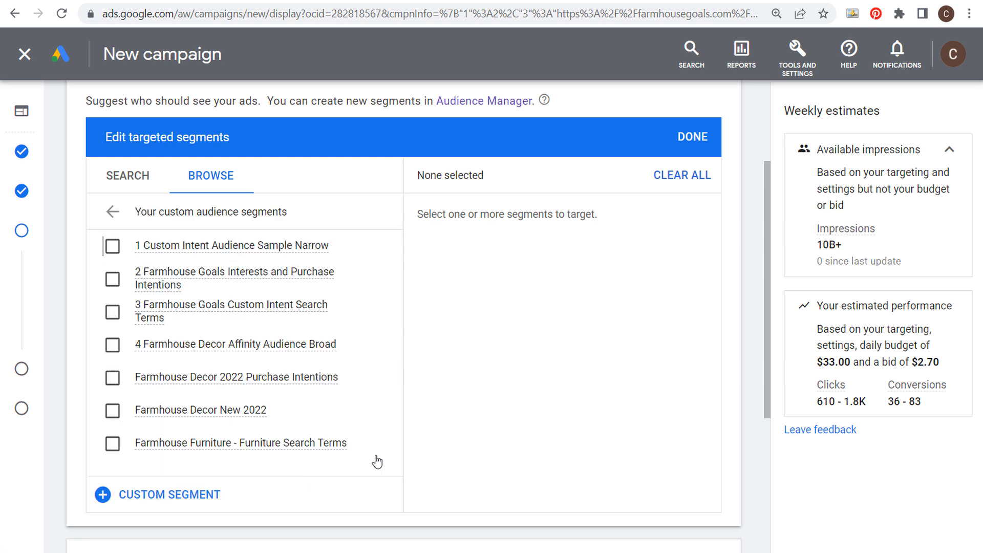
pyautogui.click(104, 495)
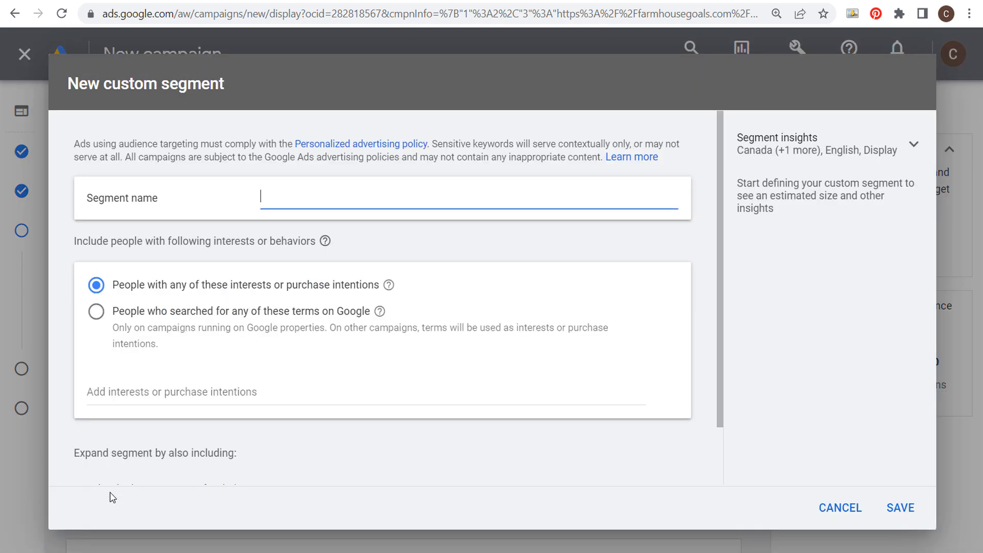
pyautogui.click(95, 313)
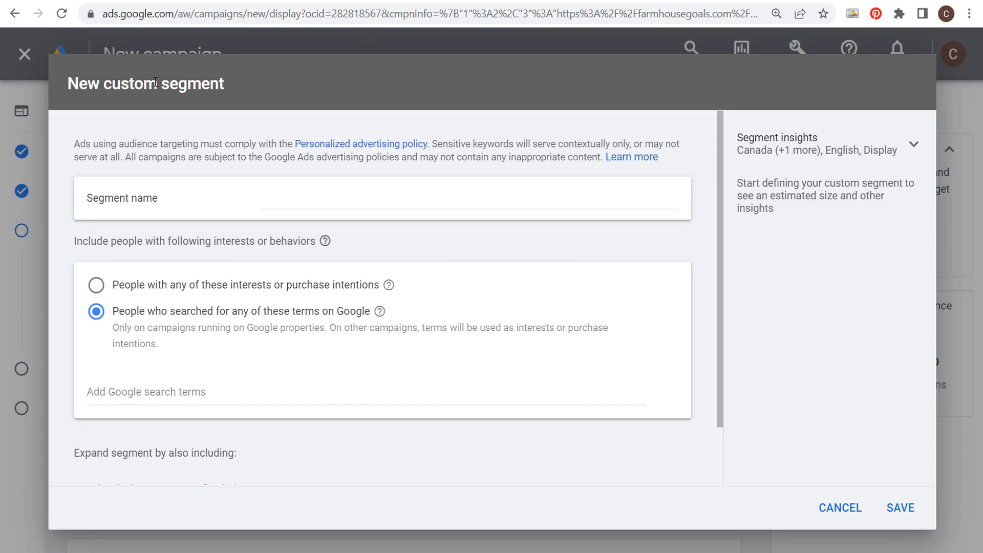
pyautogui.click(838, 508)
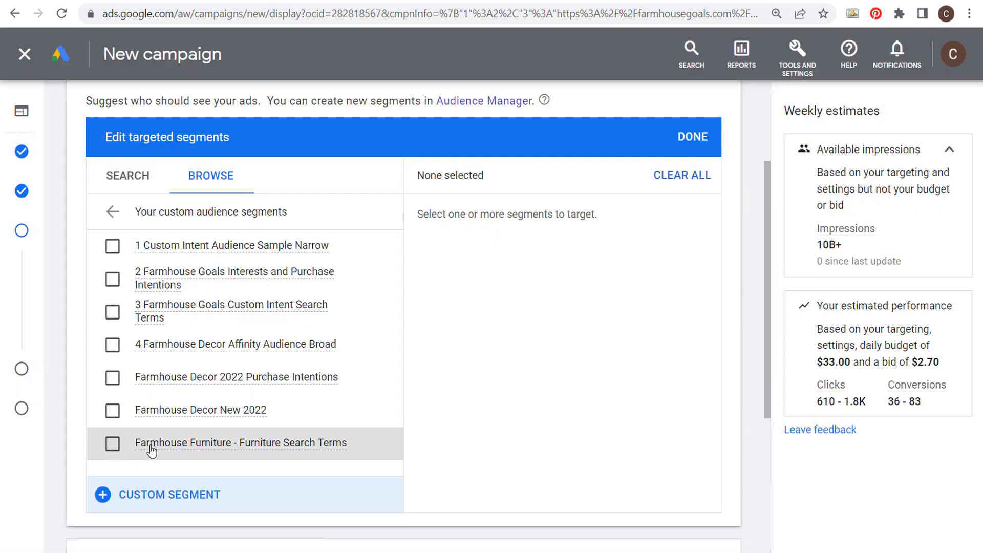
# Target the custom segment Farmhouse Furniture - Furniture Search Terms and the website visitors segment All Users 540 Days
pyautogui.click(113, 444)
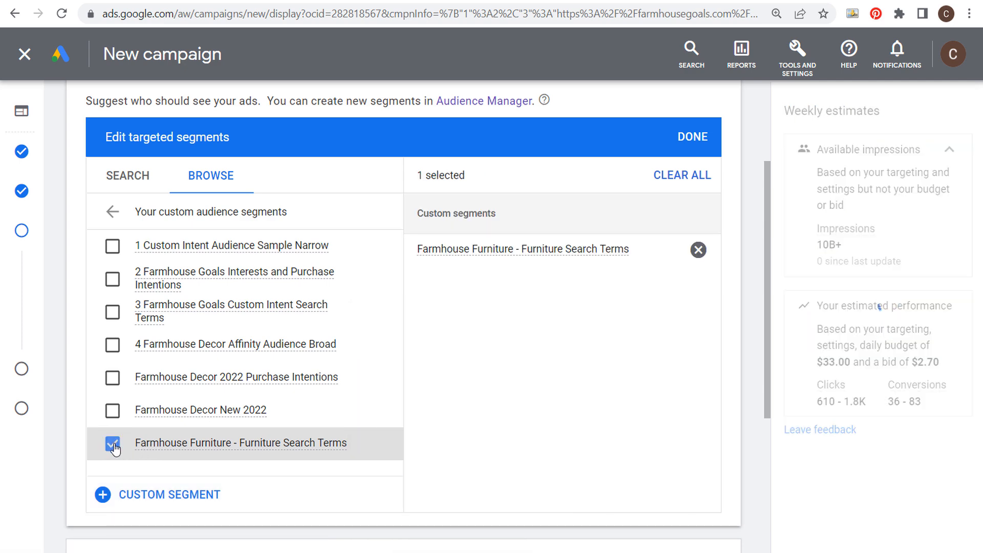
pyautogui.click(112, 211)
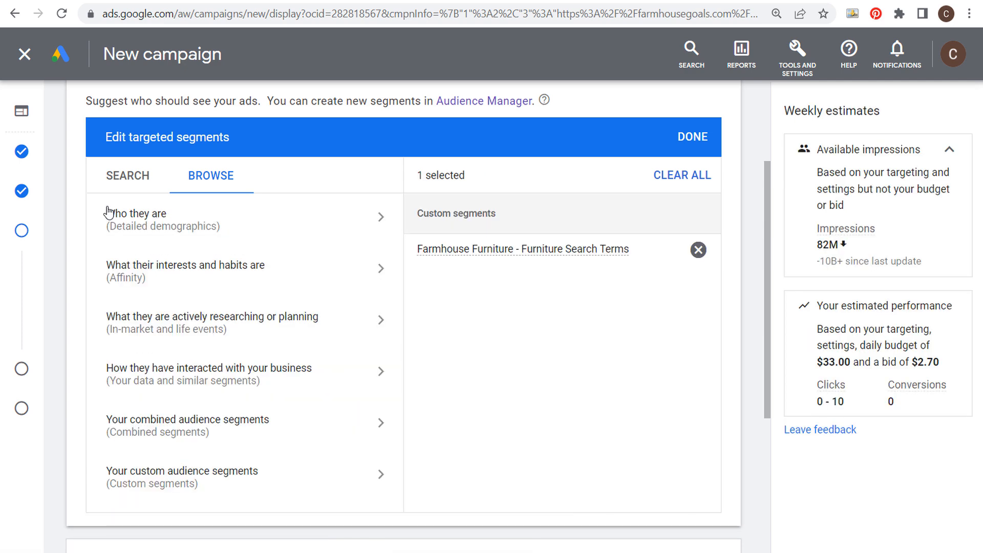
pyautogui.click(324, 384)
pyautogui.click(342, 310)
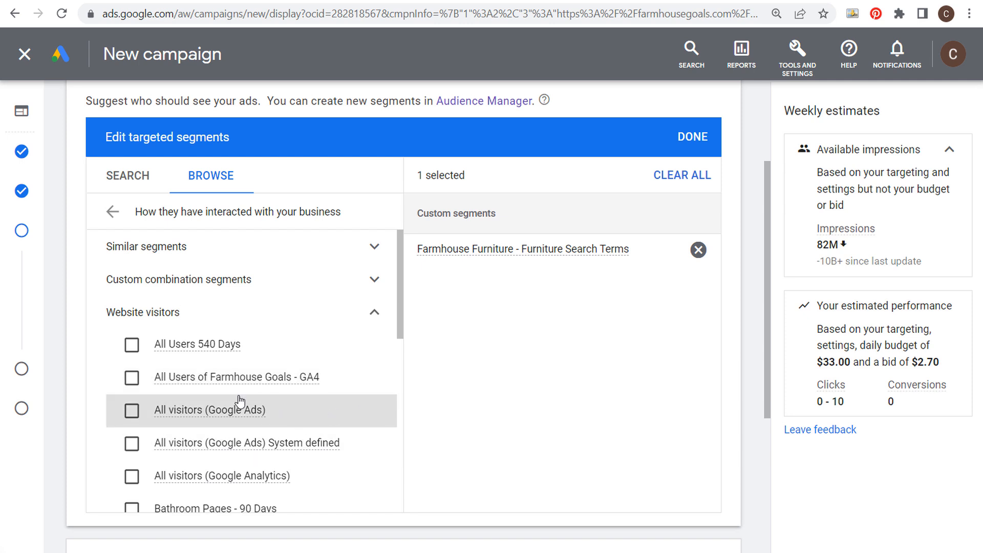
pyautogui.click(132, 346)
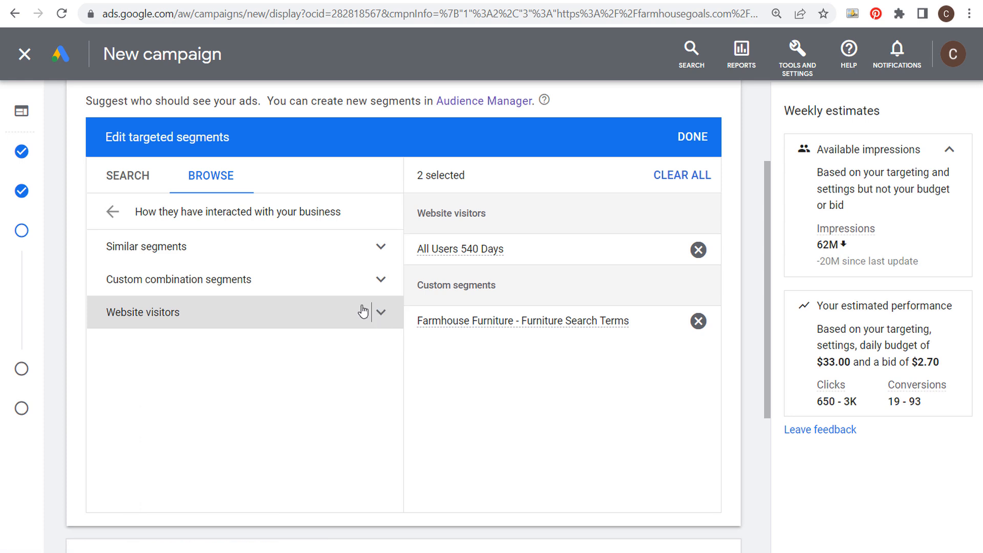
pyautogui.click(372, 314)
# Add the similar segment Similar to All Users 540 Days and return to the segment categories
pyautogui.click(382, 252)
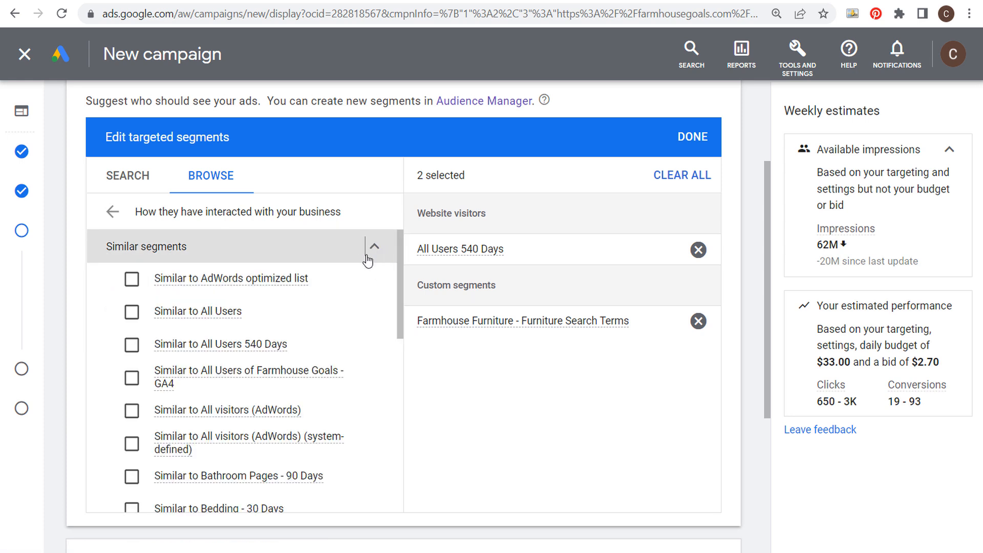
pyautogui.click(131, 344)
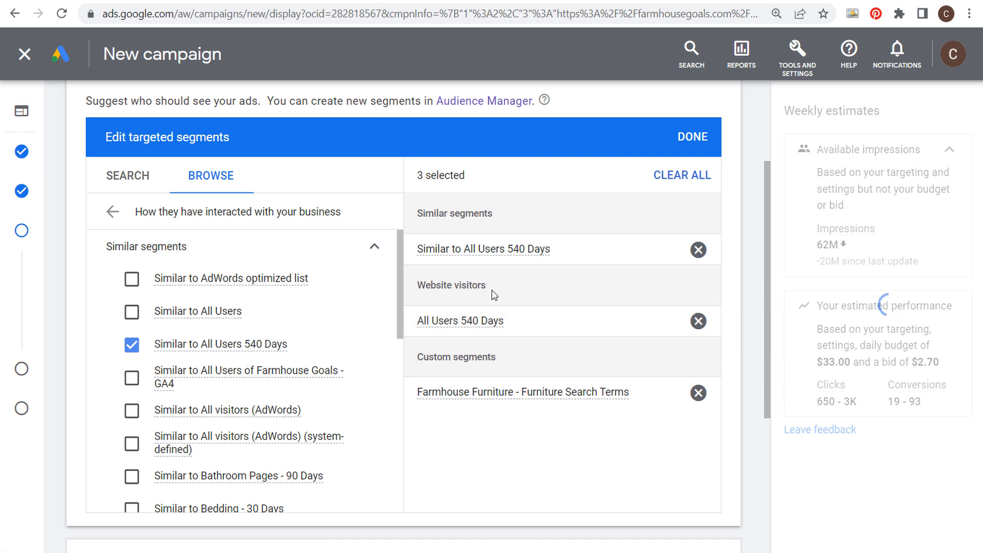
pyautogui.click(376, 250)
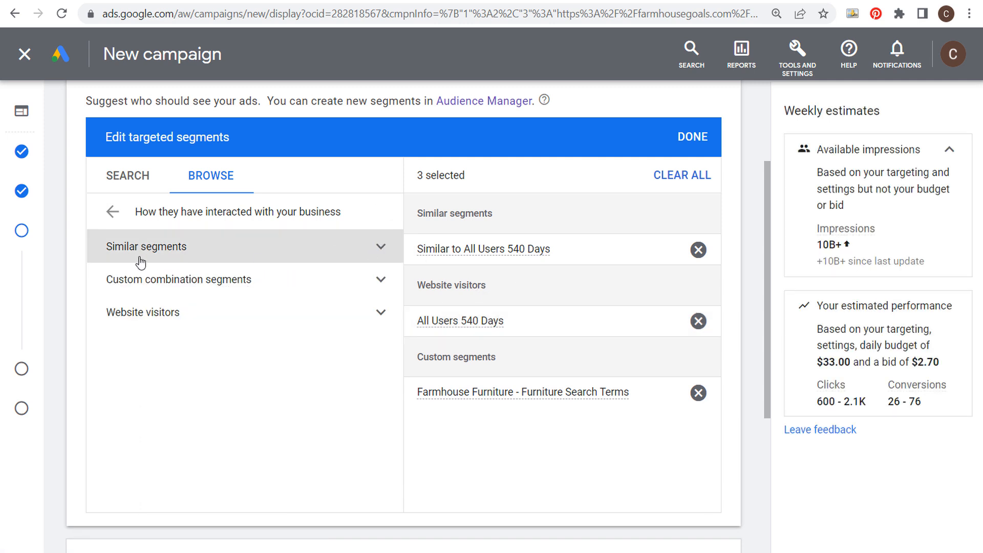
pyautogui.click(112, 212)
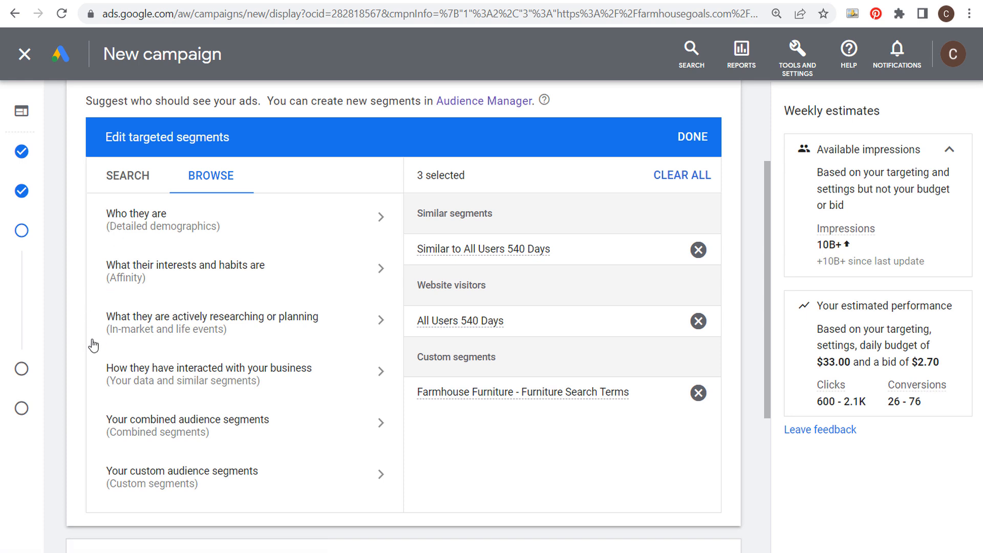
# Add the in-market segment Home Furnishings from the recent ideas and finish editing the targeted segments
pyautogui.click(171, 327)
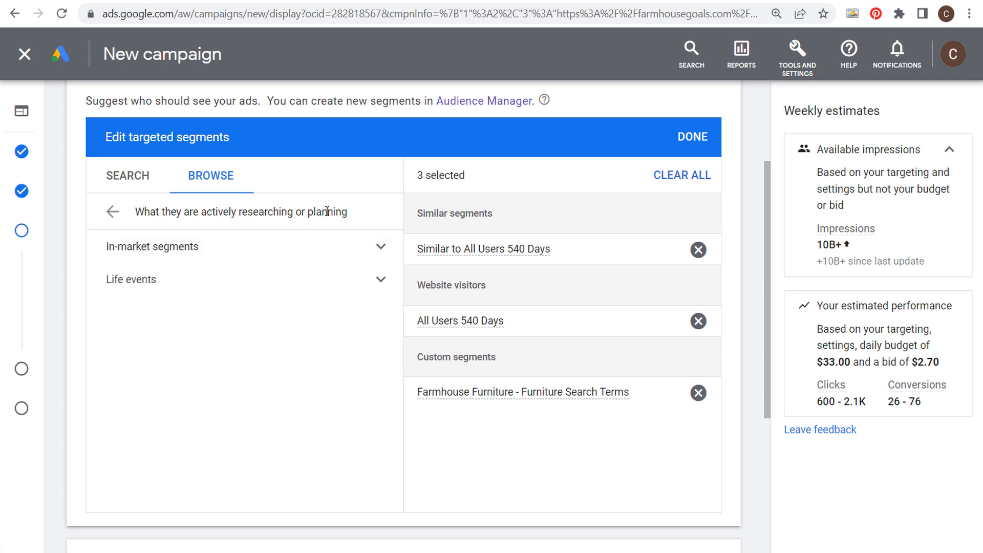
pyautogui.click(379, 247)
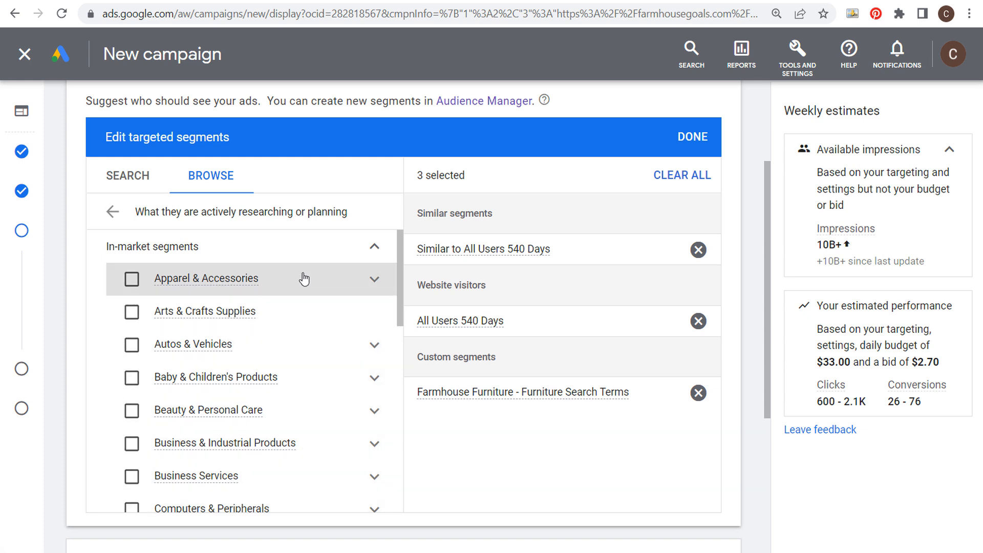
pyautogui.click(137, 186)
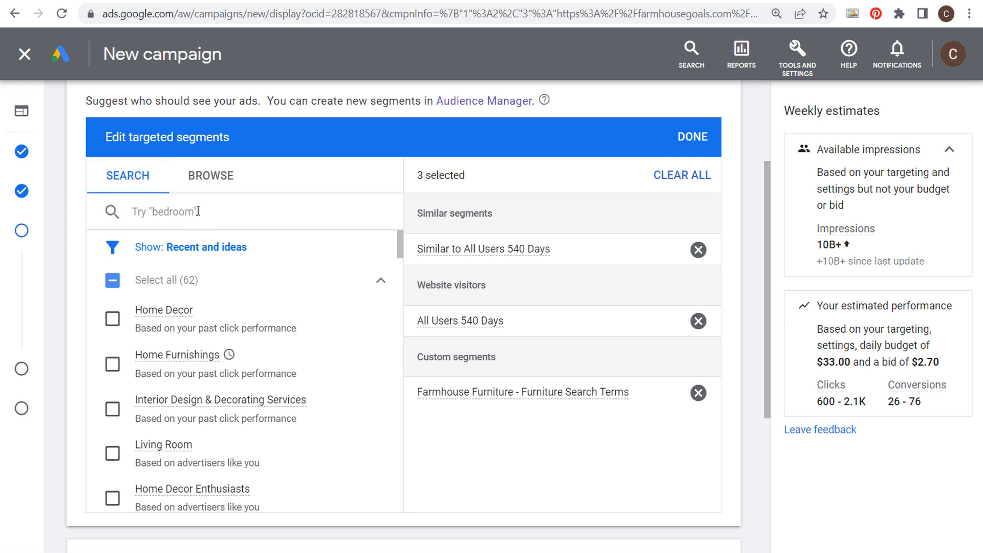
pyautogui.moveTo(170, 366)
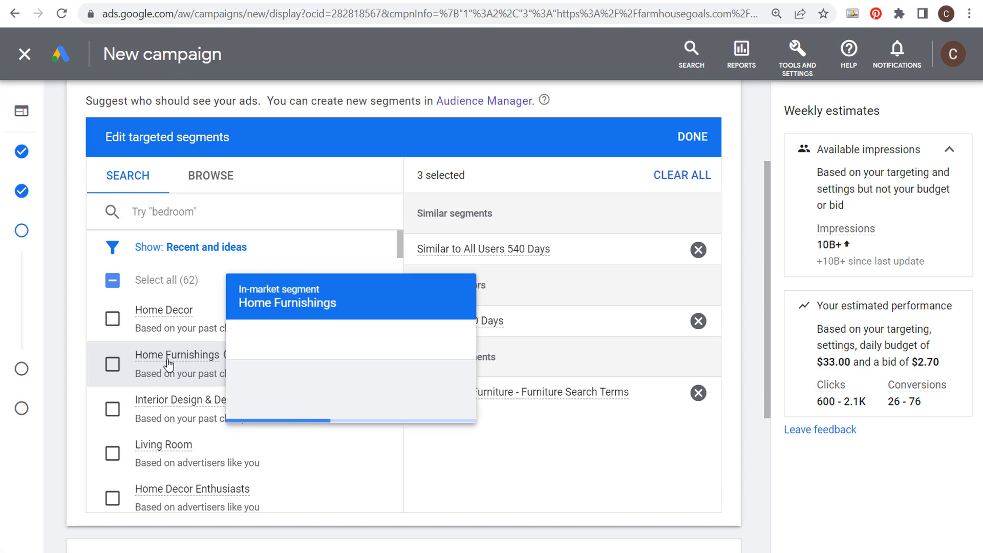
pyautogui.click(112, 364)
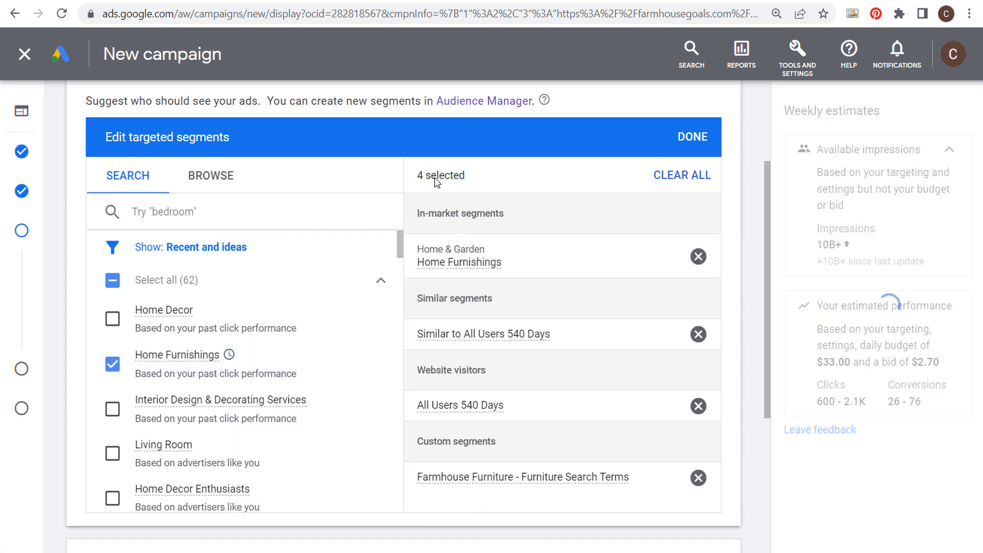
pyautogui.click(693, 136)
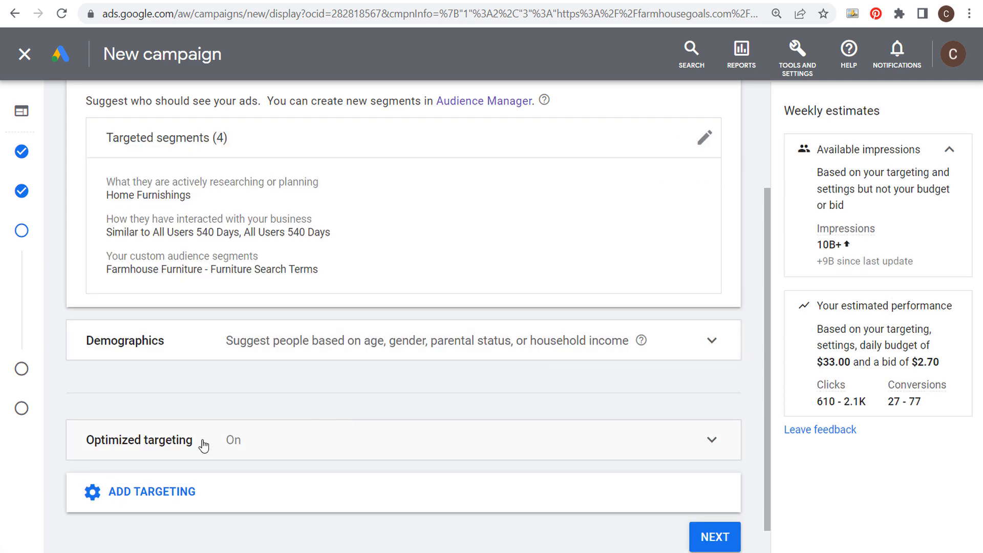
# Proceed to ad creation and check the alternatives to the responsive display ad, keeping that ad type
pyautogui.scroll(-1, 340, 442)
pyautogui.click(728, 509)
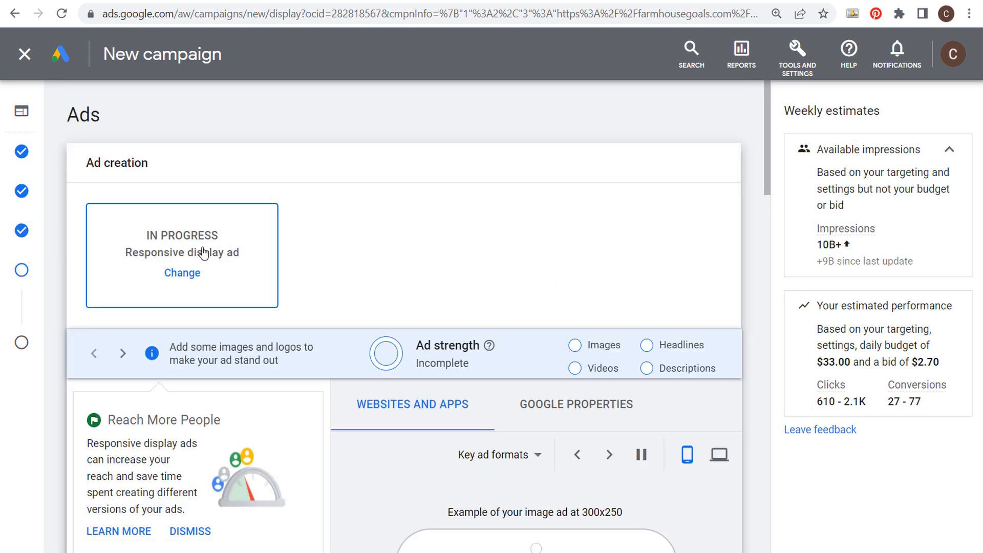
pyautogui.click(183, 273)
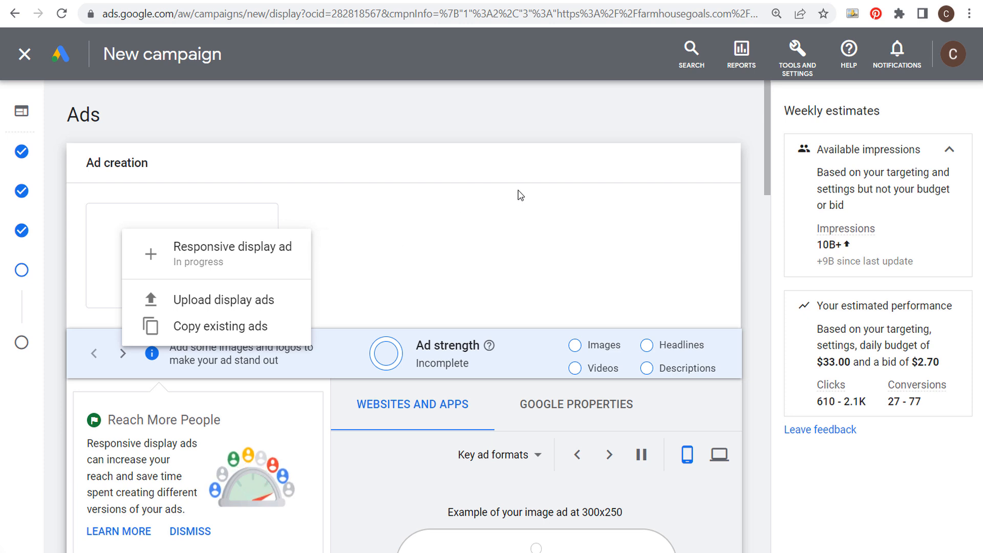
pyautogui.click(467, 197)
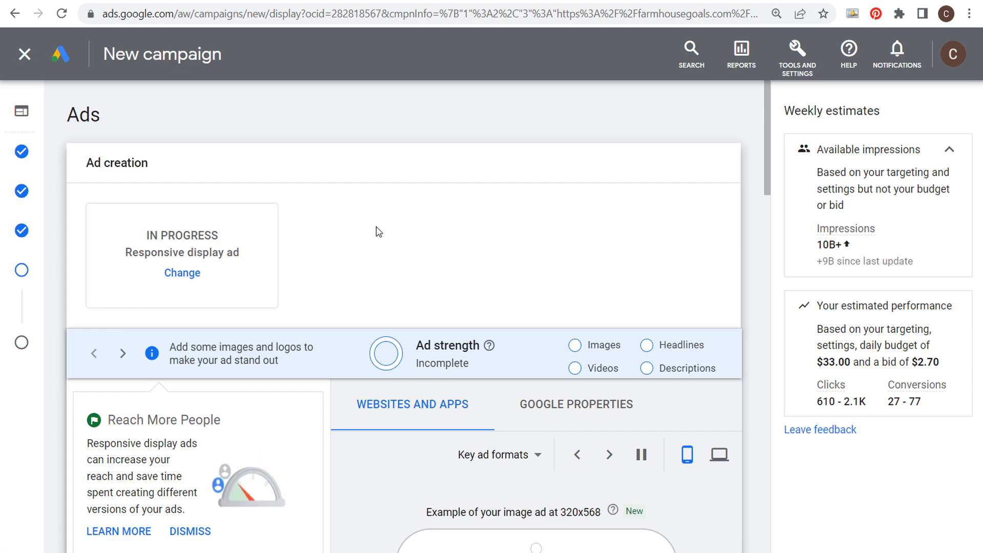
# Examine the responsive display ad's final URL through to the end of its address
pyautogui.scroll(-6, 374, 225)
pyautogui.scroll(-3, 374, 221)
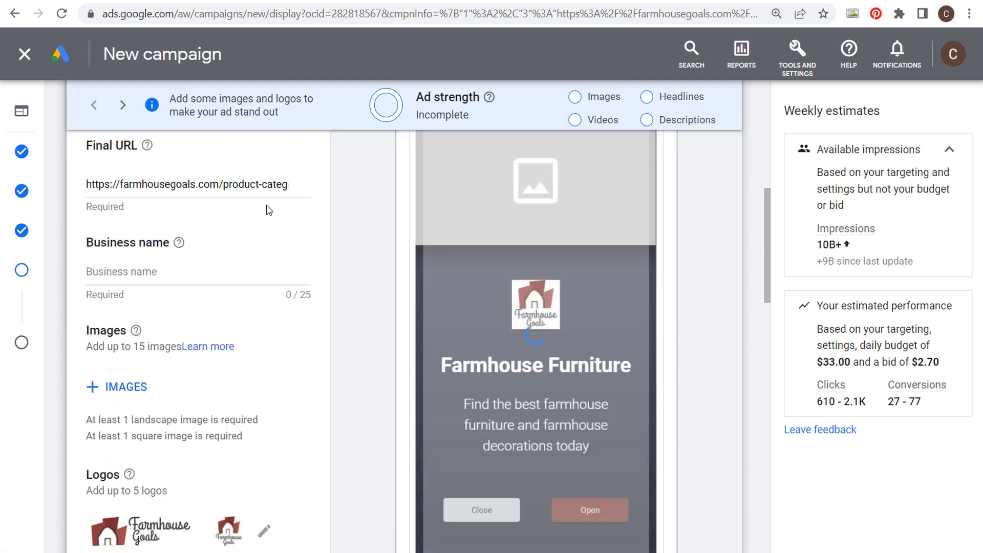
pyautogui.moveTo(110, 184); pyautogui.dragTo(345, 180)
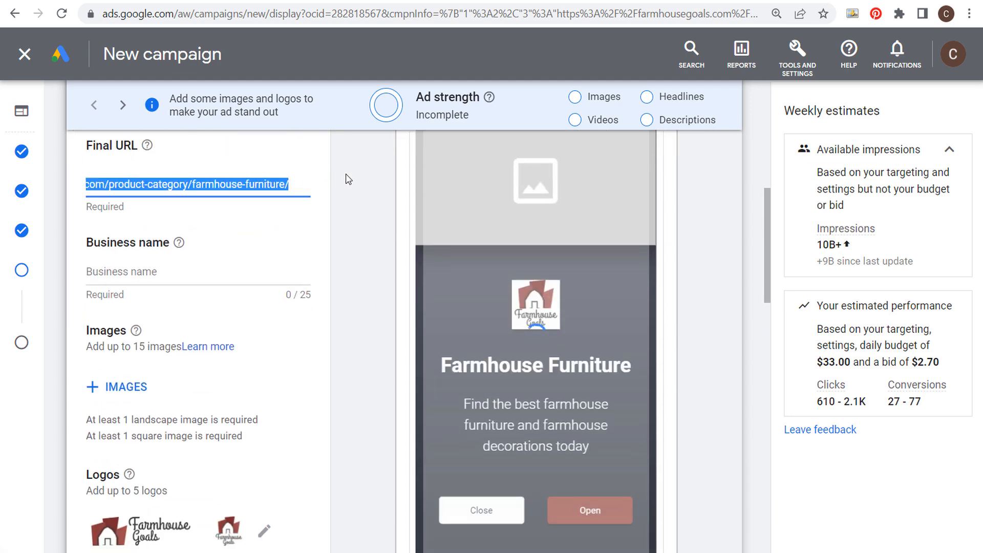
pyautogui.click(219, 187)
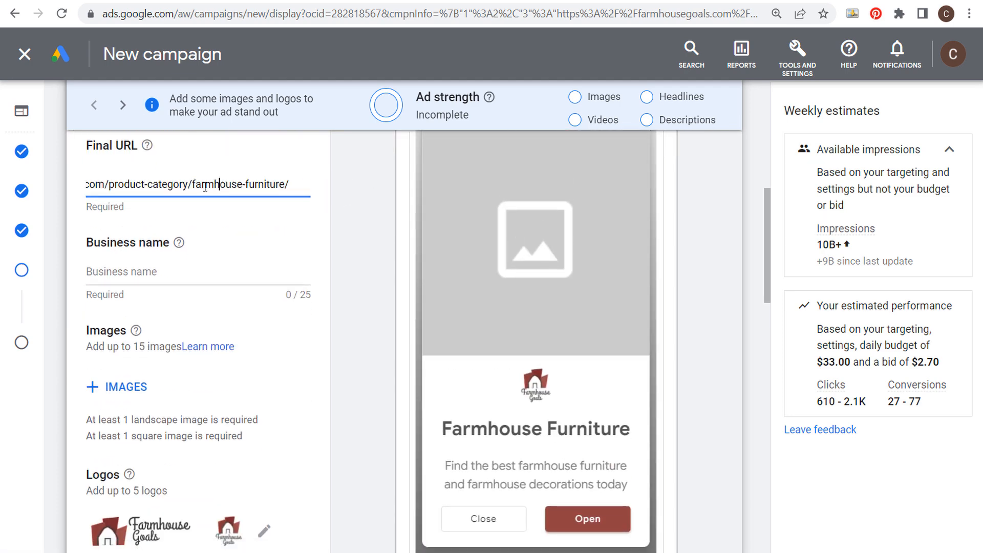
# Enter Farmhouse Goals as the ad's business name
pyautogui.click(194, 276)
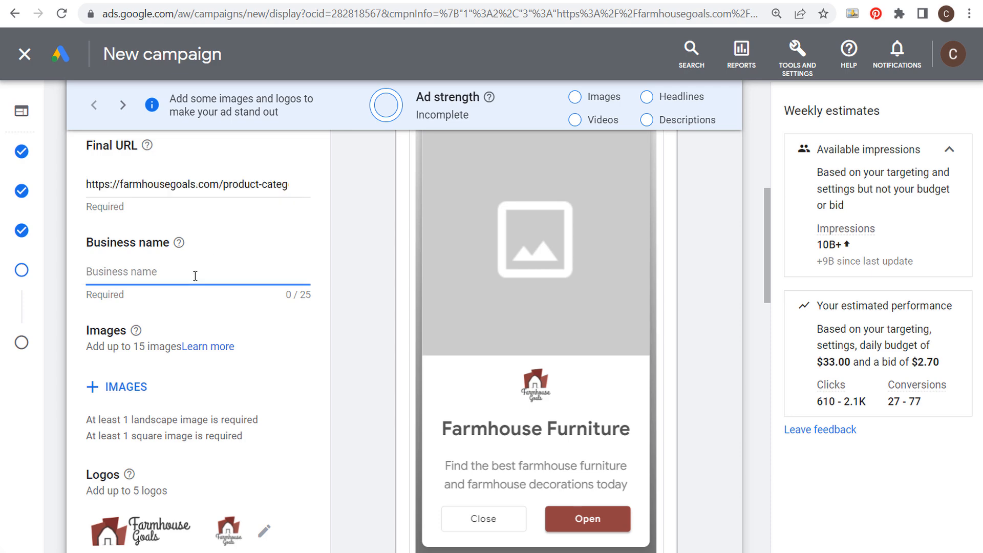
pyautogui.write('Farmhouse Goals')
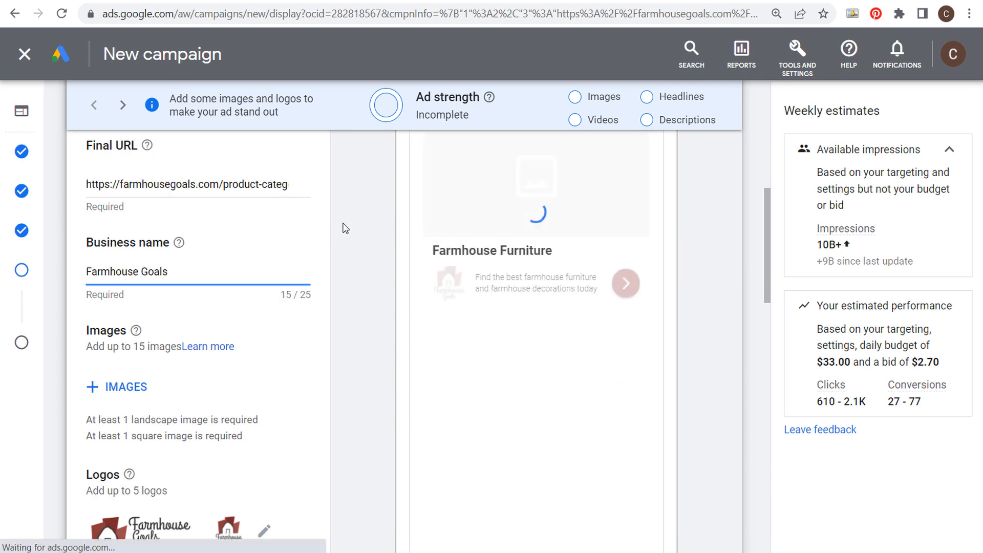
# Check the image guidelines for the recommended sizes of landscape and square images
pyautogui.scroll(-3, 348, 222)
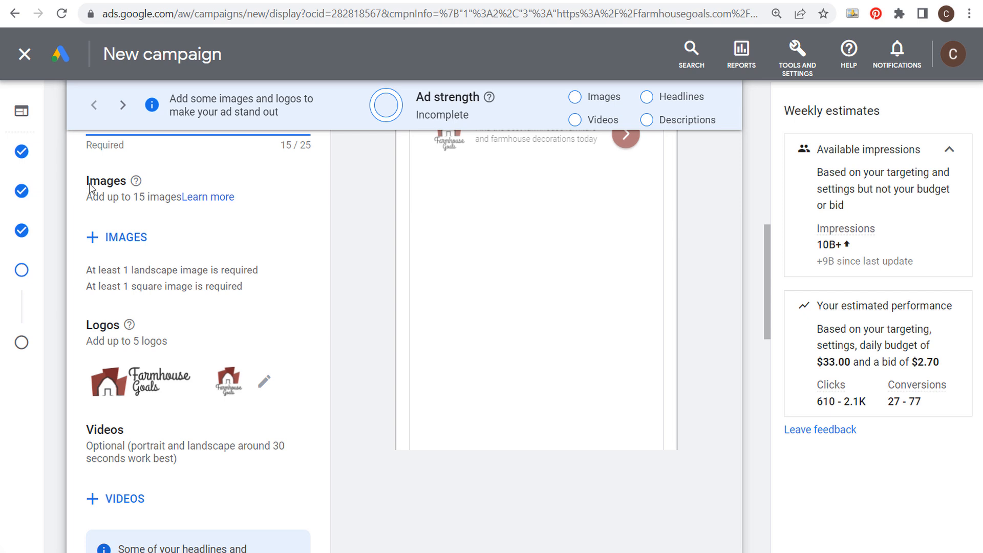
pyautogui.moveTo(138, 187)
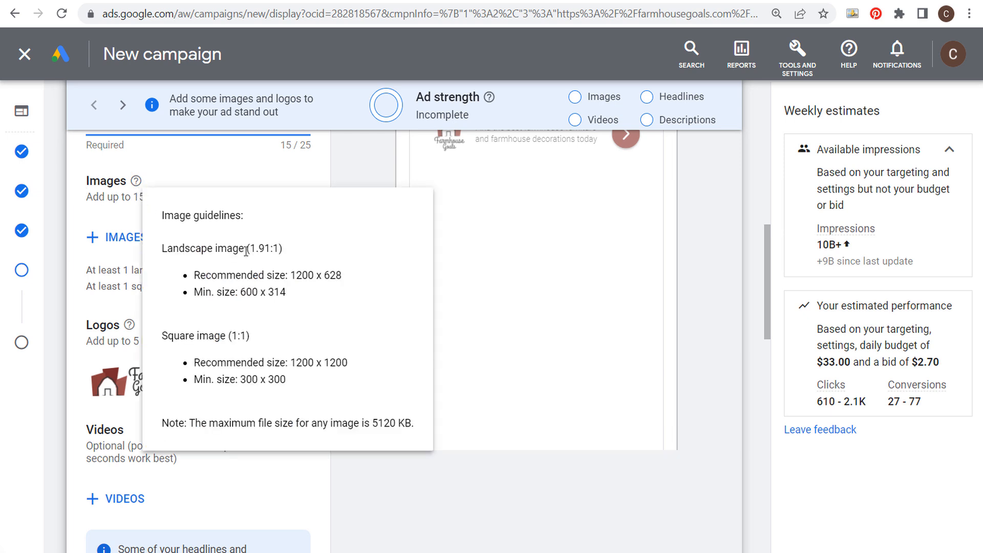
pyautogui.moveTo(290, 275); pyautogui.dragTo(346, 279)
pyautogui.click(351, 280)
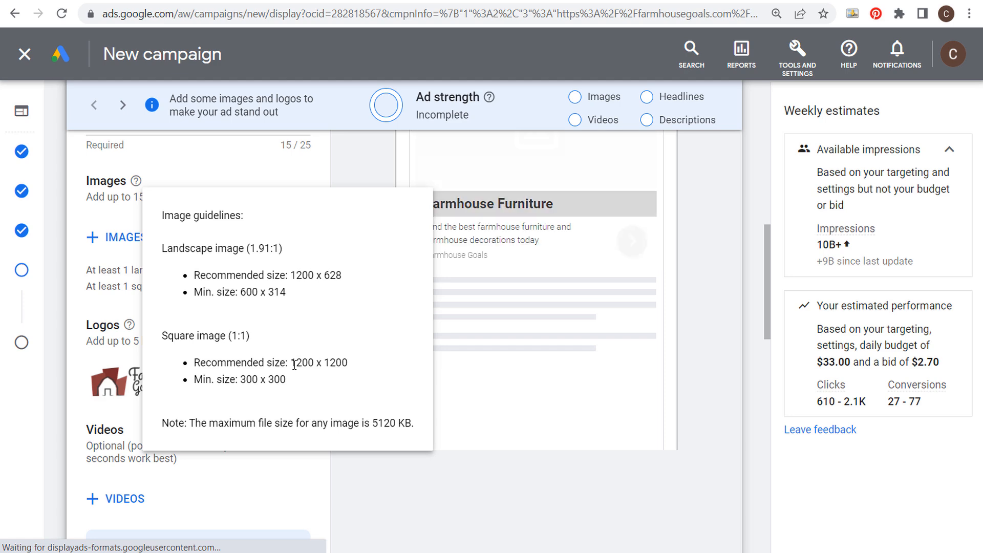
pyautogui.moveTo(290, 362); pyautogui.dragTo(348, 362)
pyautogui.click(352, 174)
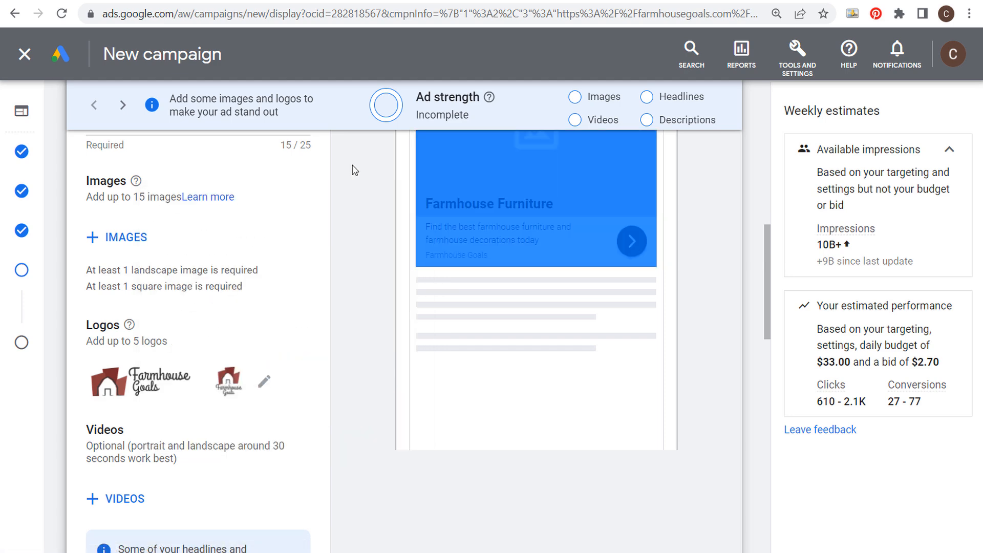
# Add the outdoor dining set image from the asset library to the ad, using both the 1.91:1 and 1:1 crop ratios
pyautogui.click(110, 236)
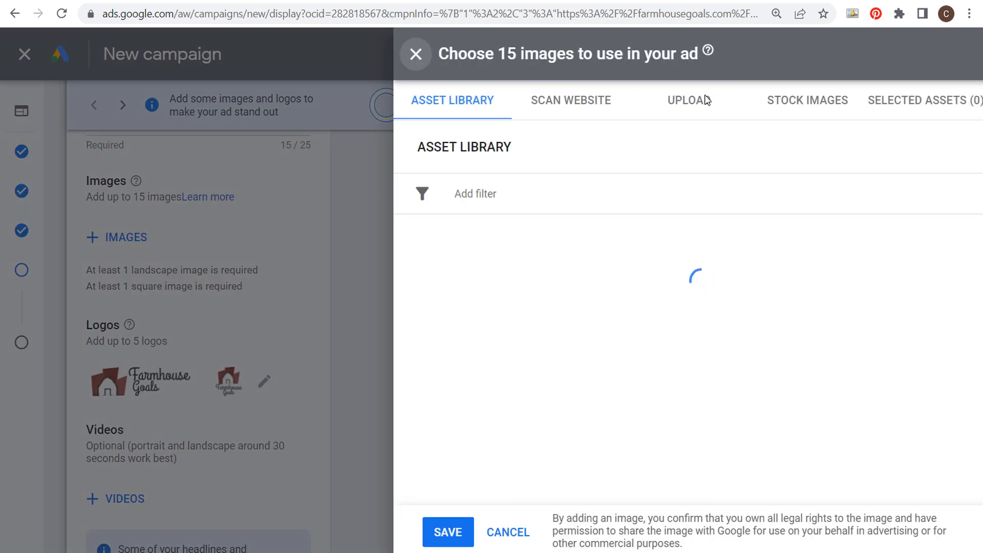
pyautogui.click(711, 108)
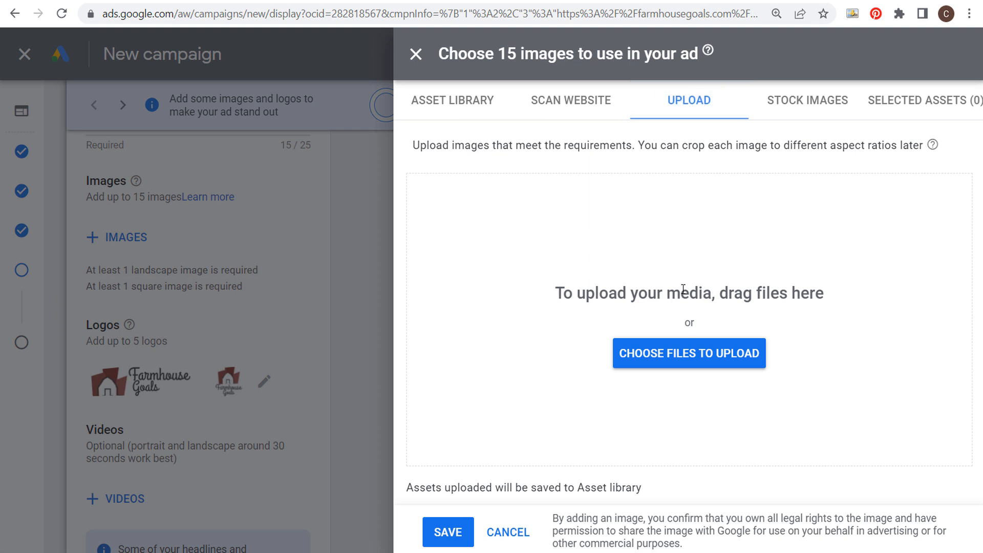
pyautogui.click(461, 102)
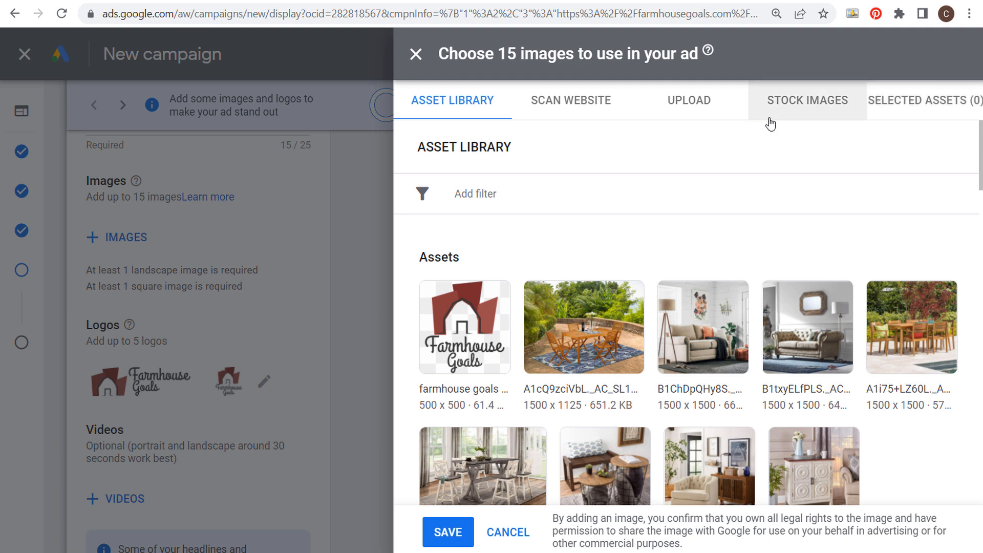
pyautogui.click(589, 327)
pyautogui.click(547, 405)
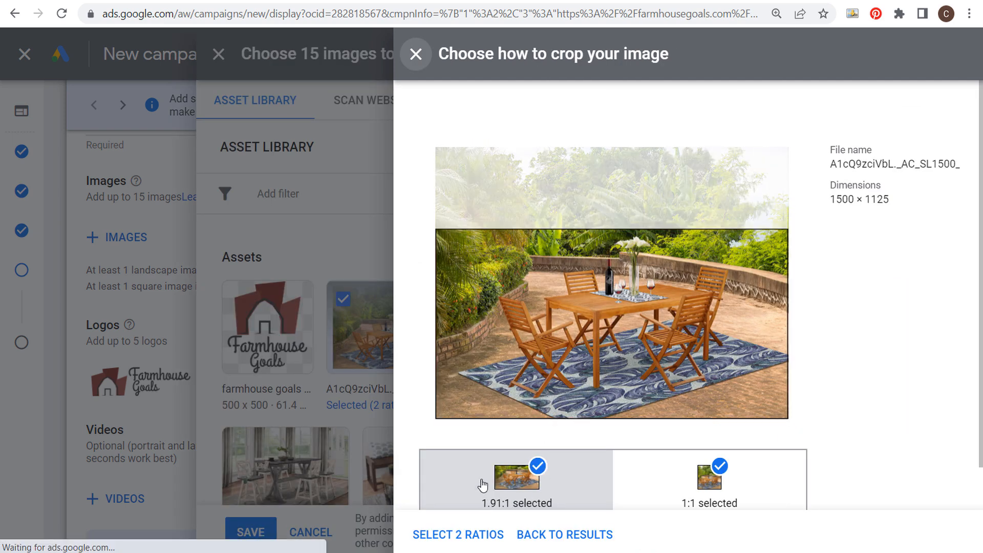
pyautogui.click(660, 483)
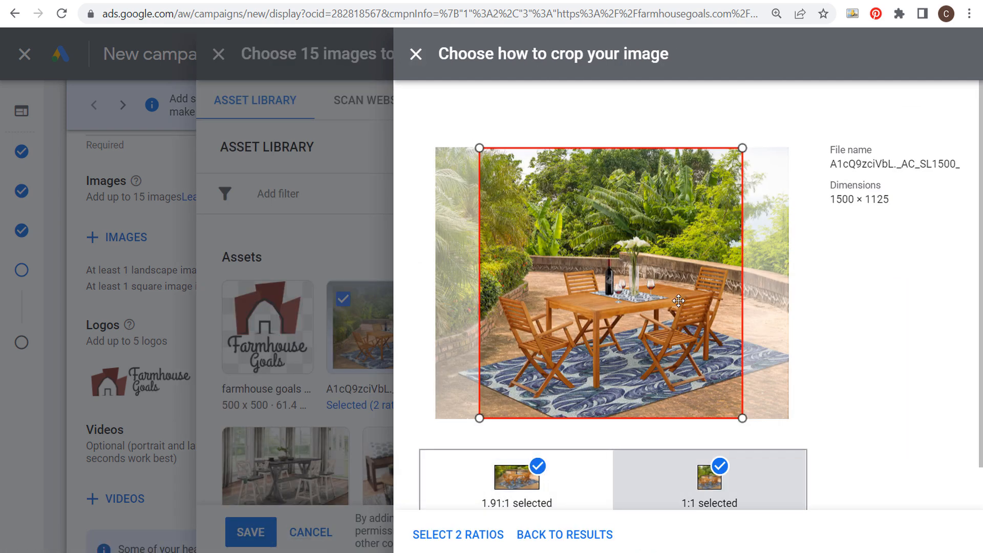
pyautogui.click(438, 535)
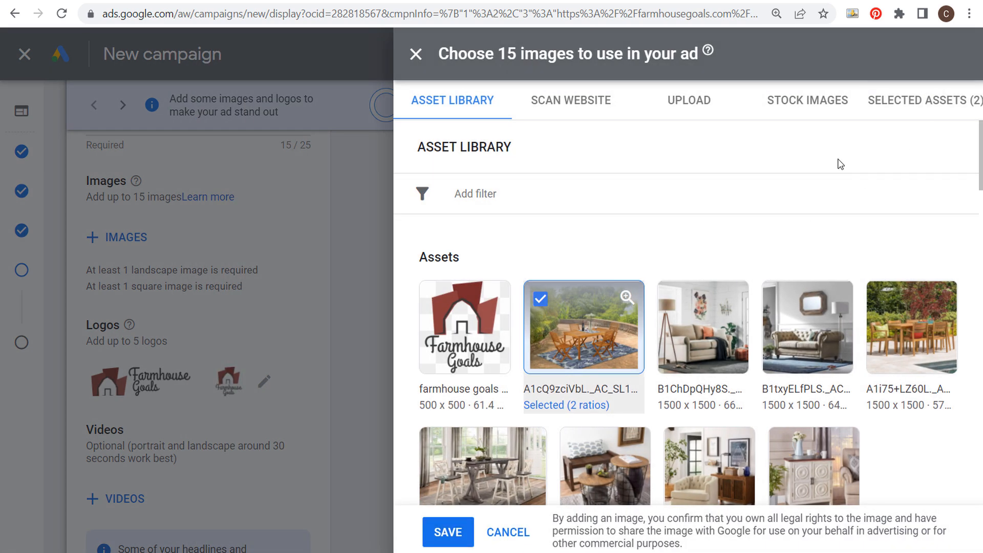
# Select more furniture images from the asset library up to 15, review the selected assets and save them to the ad
pyautogui.click(704, 321)
pyautogui.click(926, 100)
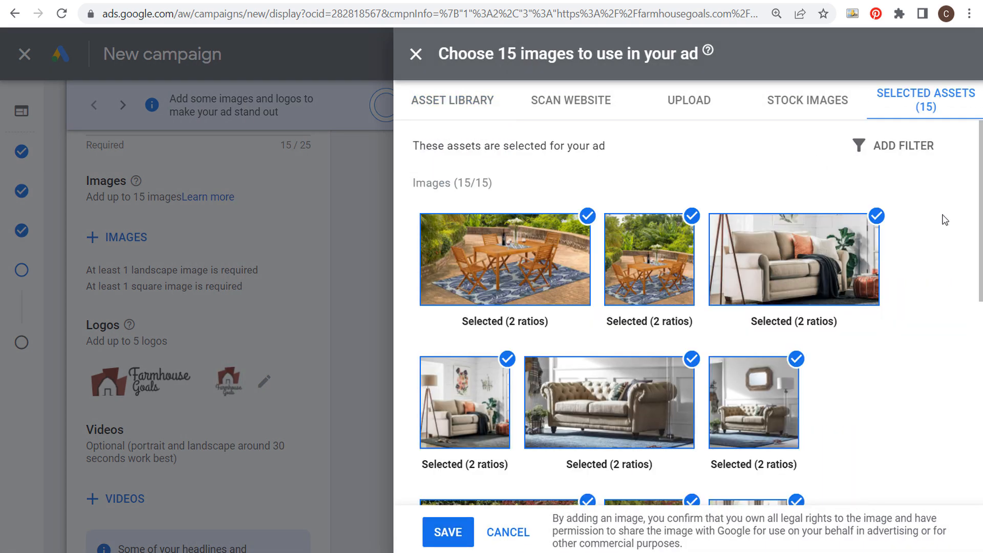
pyautogui.scroll(-5, 945, 221)
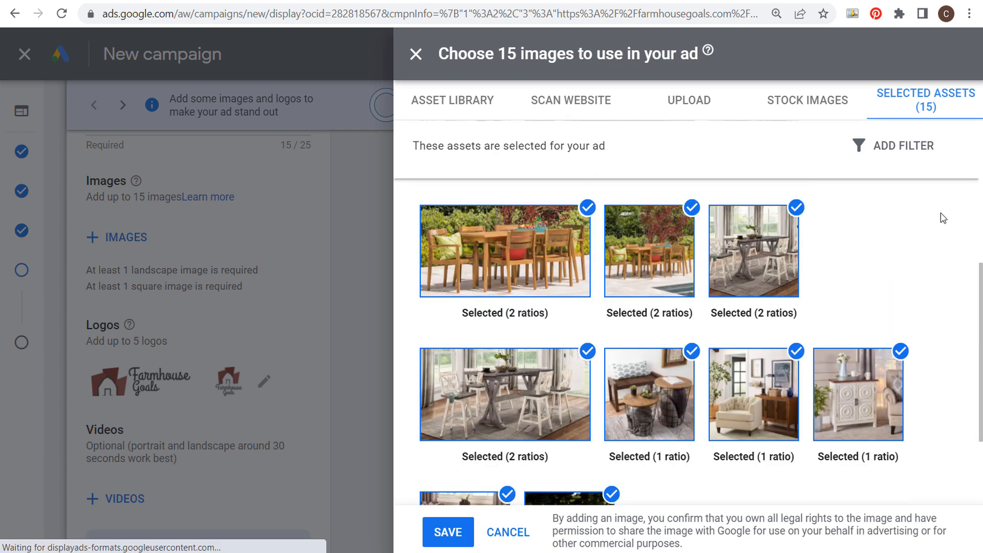
pyautogui.scroll(-1, 940, 230)
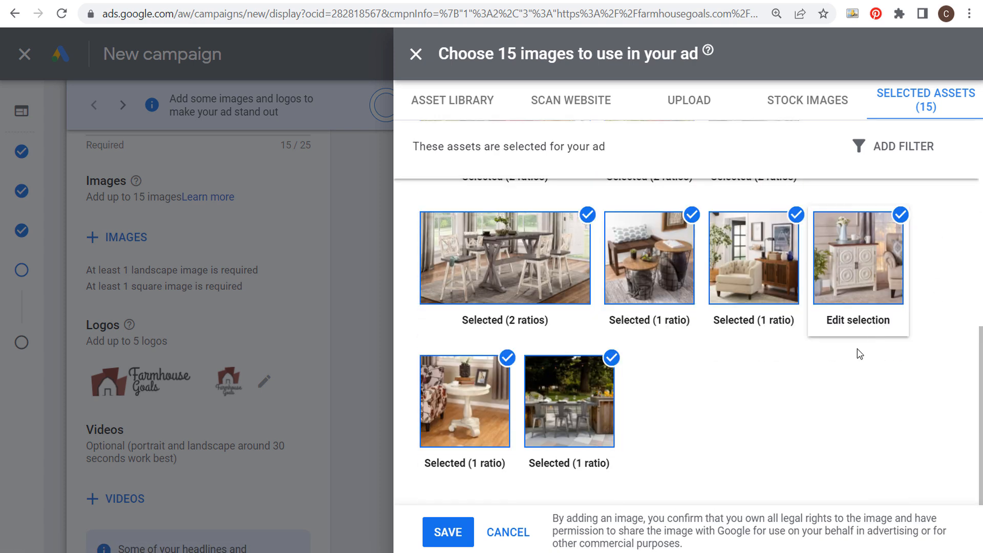
pyautogui.click(444, 533)
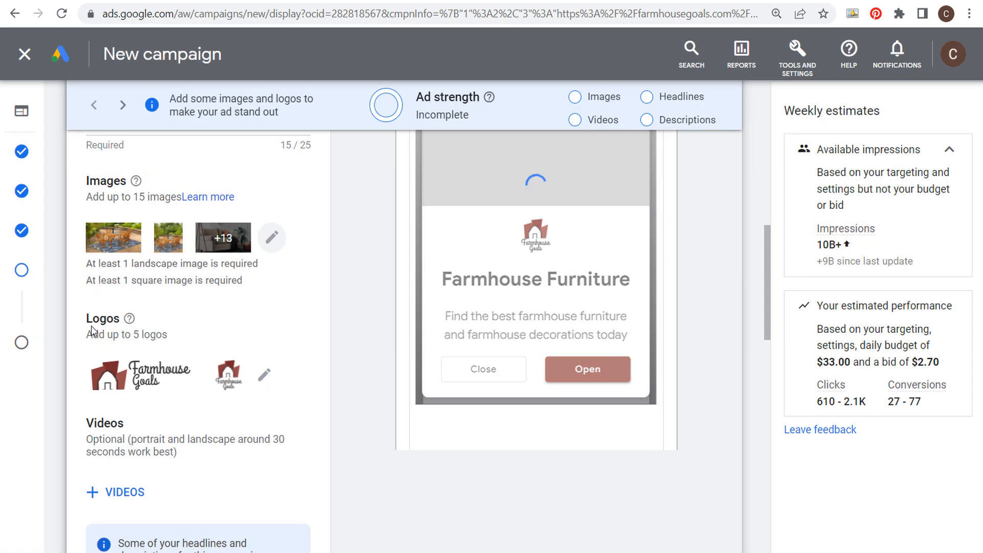
# Check the logo guidelines for the recommended sizes of landscape and square logos
pyautogui.moveTo(130, 322)
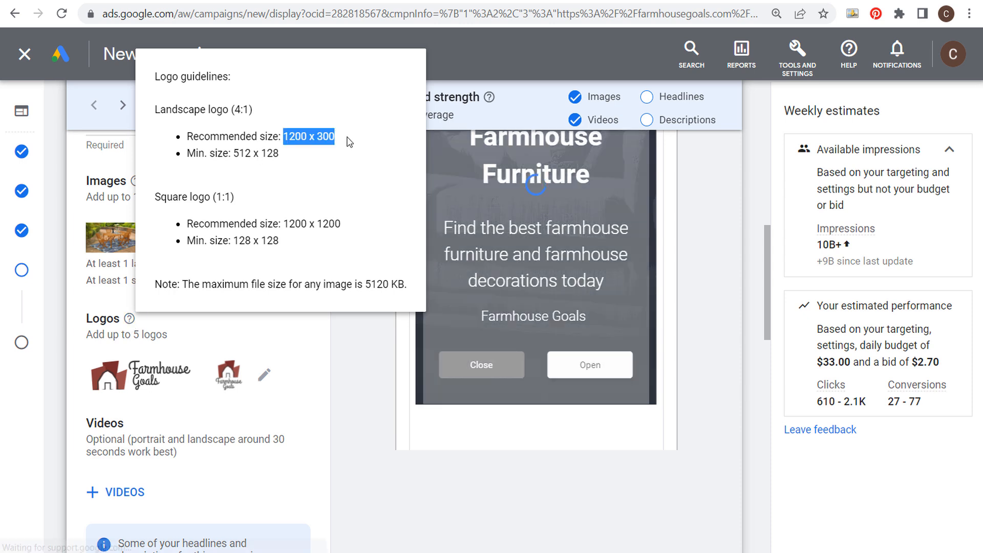
pyautogui.moveTo(283, 136); pyautogui.dragTo(335, 137)
pyautogui.moveTo(283, 224); pyautogui.dragTo(341, 223)
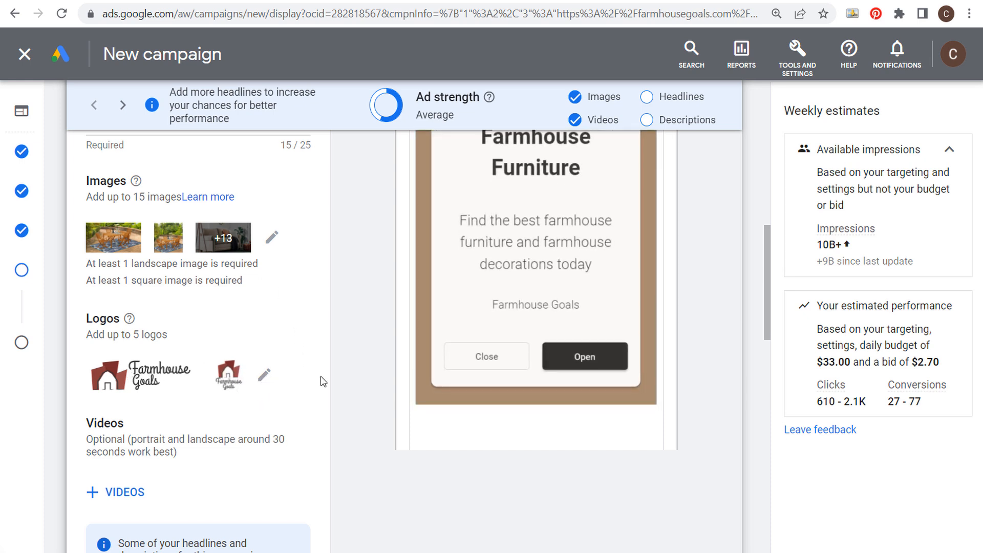
# Add the three recently used farmhouse furniture videos of 00:25, 00:30 and 00:19 to the ad and save the selection
pyautogui.scroll(-3, 353, 284)
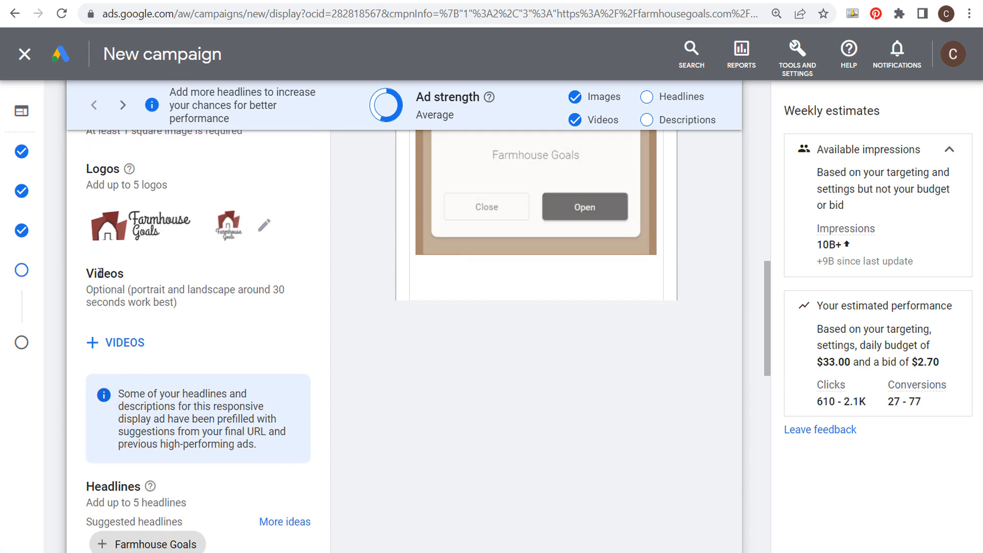
pyautogui.click(97, 342)
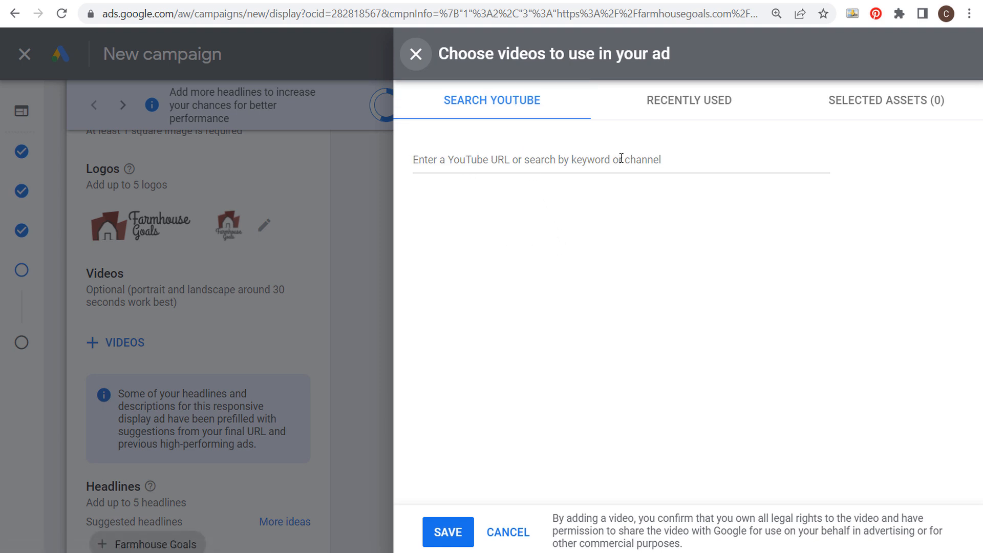
pyautogui.click(667, 103)
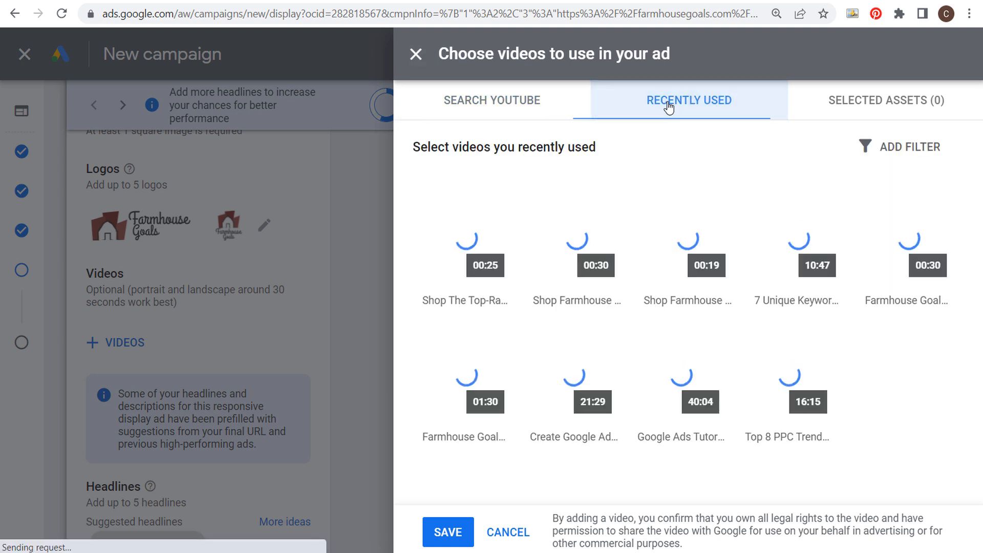
pyautogui.click(487, 249)
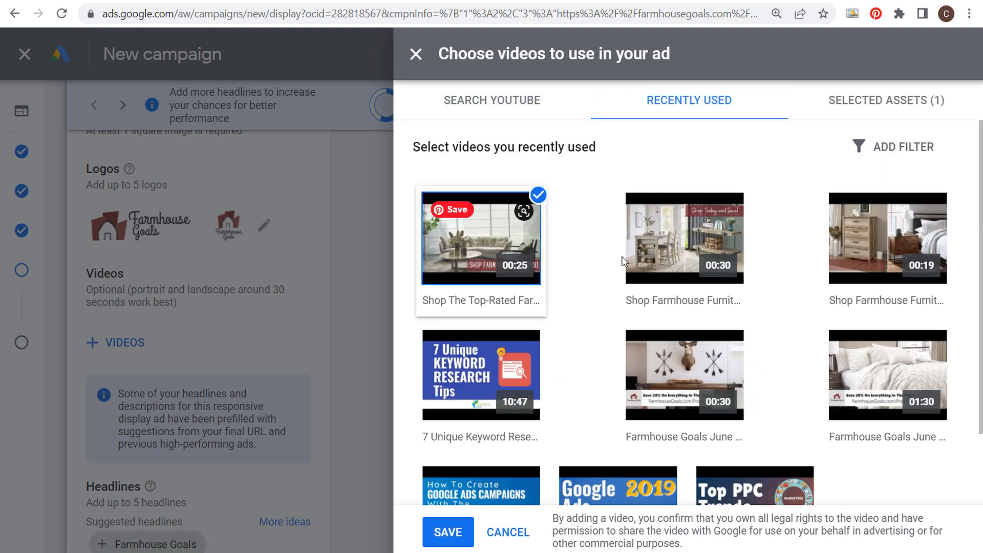
pyautogui.click(688, 255)
pyautogui.click(911, 241)
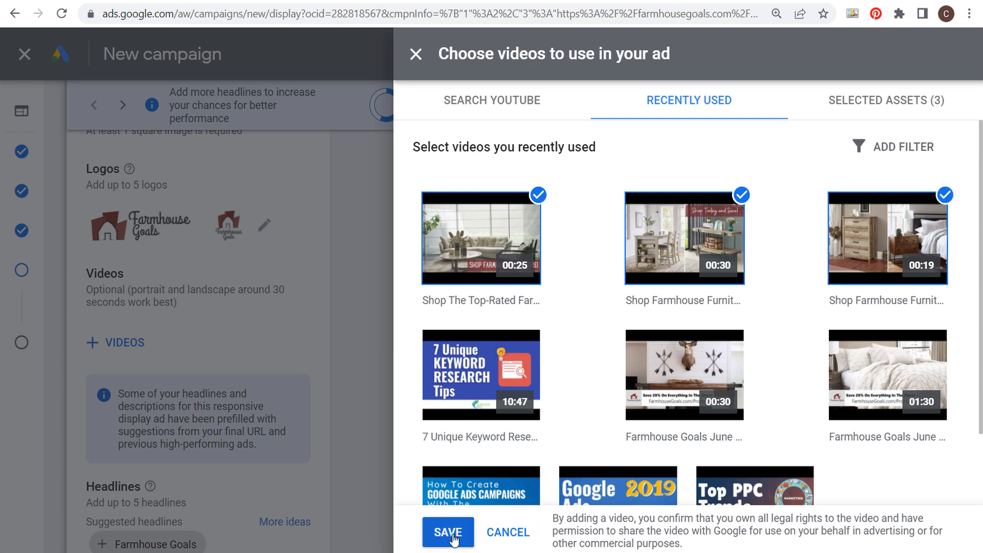
pyautogui.click(444, 533)
# Look over the prefilled headlines and descriptions, and add a call to action text set to Shop Now
pyautogui.scroll(-6, 323, 374)
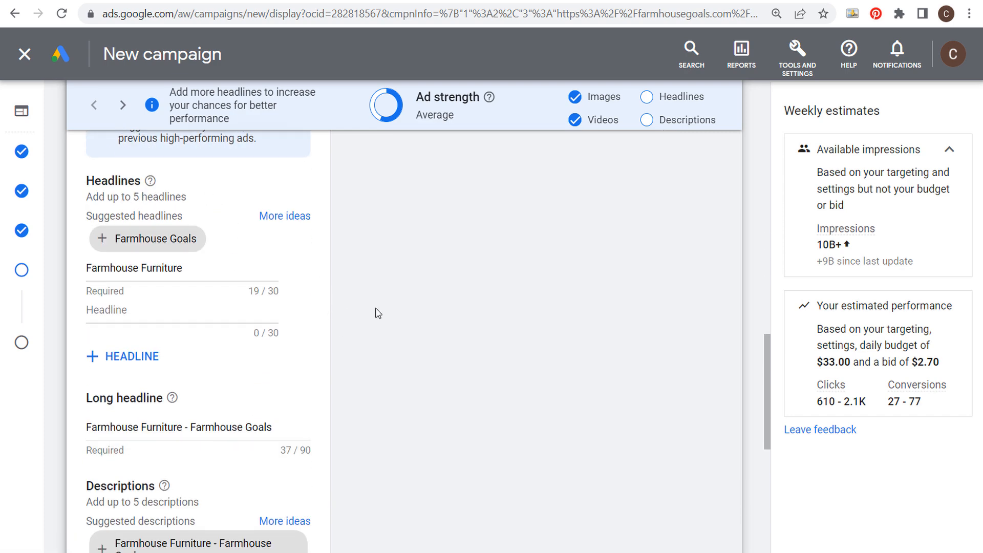
pyautogui.scroll(-2, 435, 316)
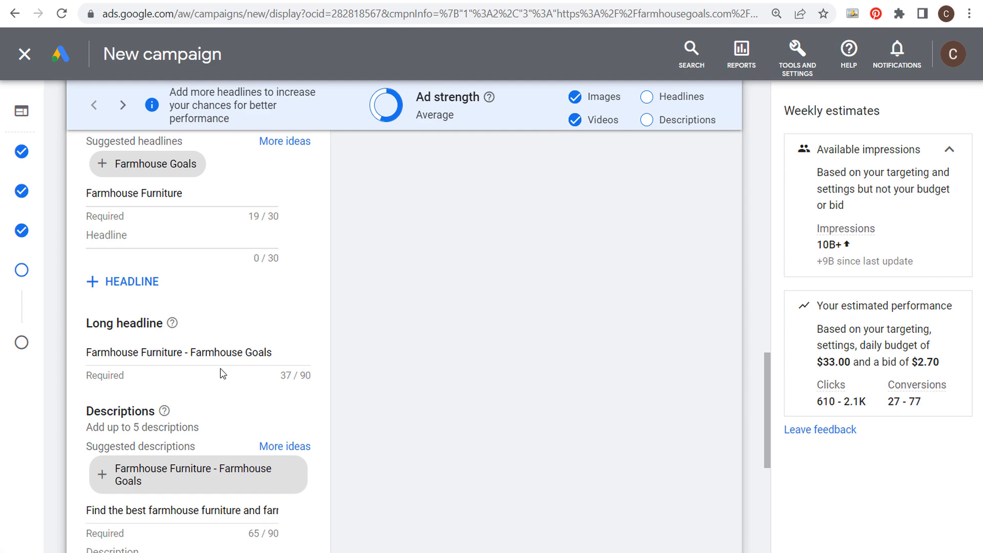
pyautogui.scroll(-3, 401, 350)
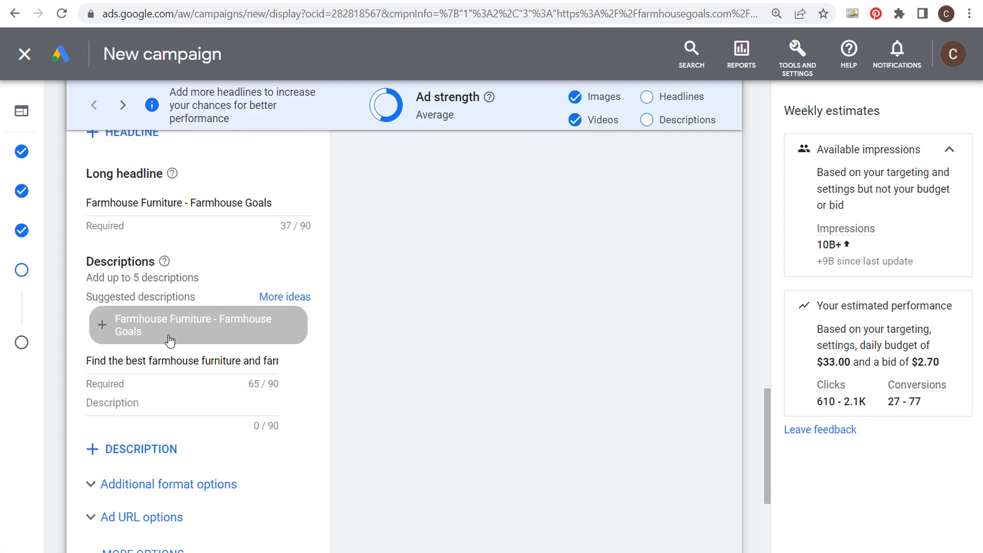
pyautogui.scroll(-3, 384, 340)
pyautogui.scroll(-1, 389, 325)
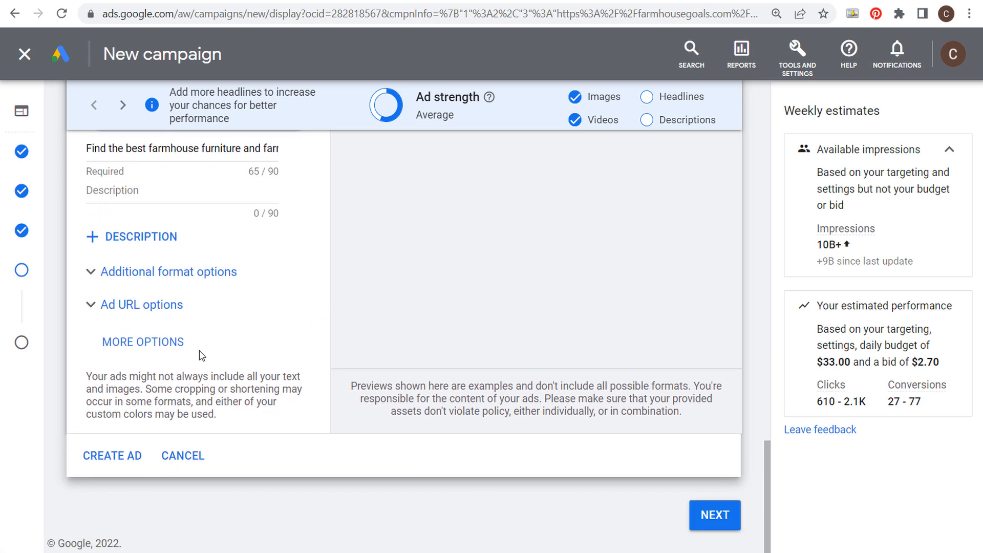
pyautogui.click(141, 344)
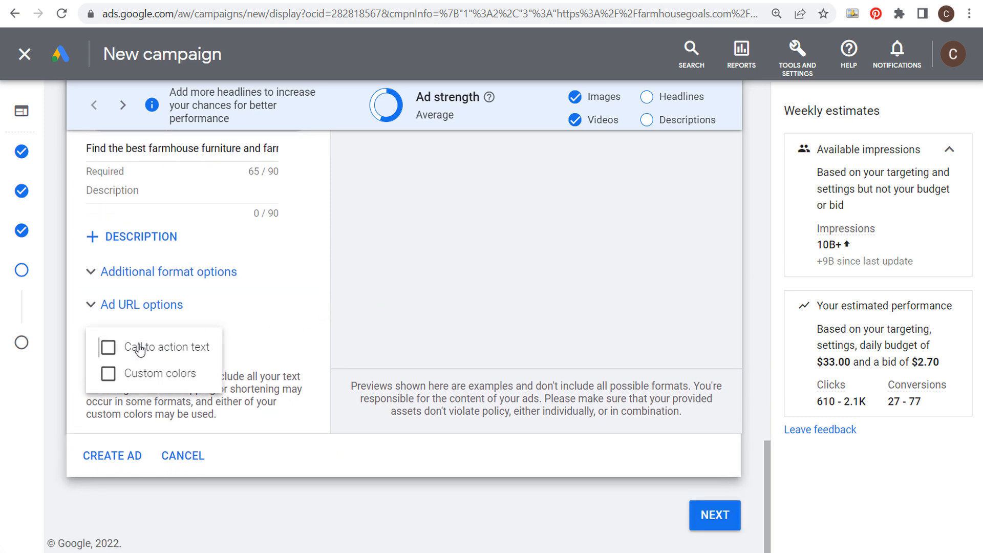
pyautogui.click(109, 347)
pyautogui.click(141, 438)
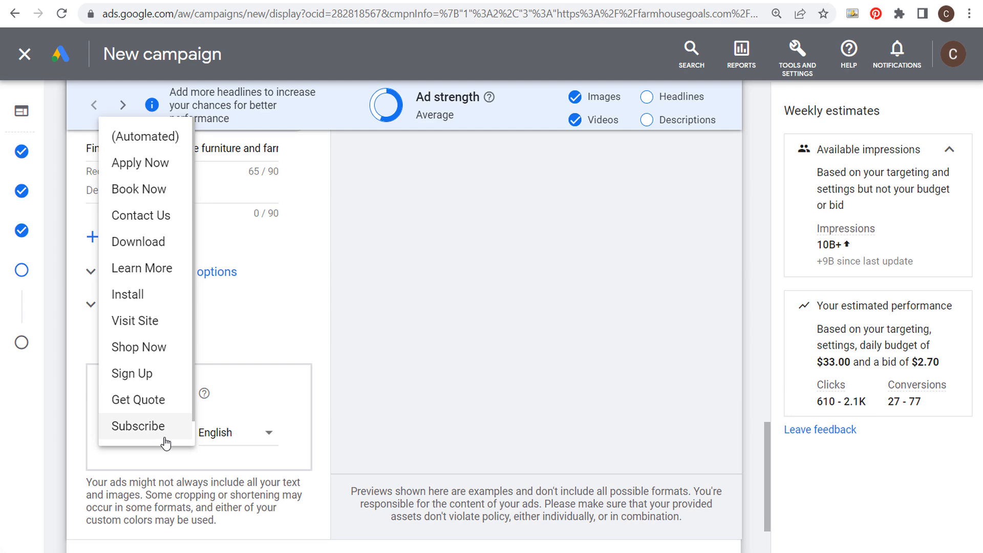
pyautogui.click(153, 404)
# Add the custom colors option to the responsive display ad
pyautogui.scroll(-2, 401, 289)
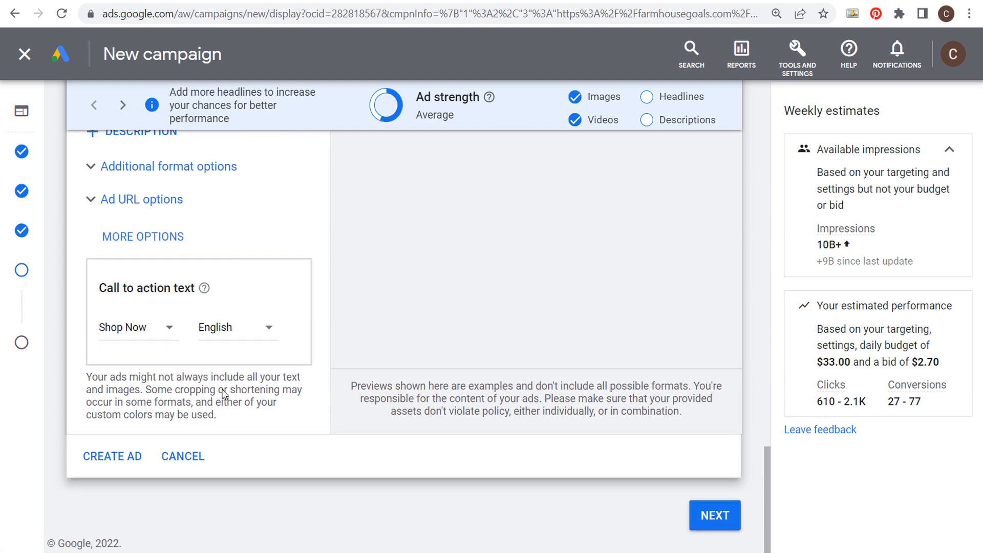
pyautogui.click(144, 237)
pyautogui.click(108, 265)
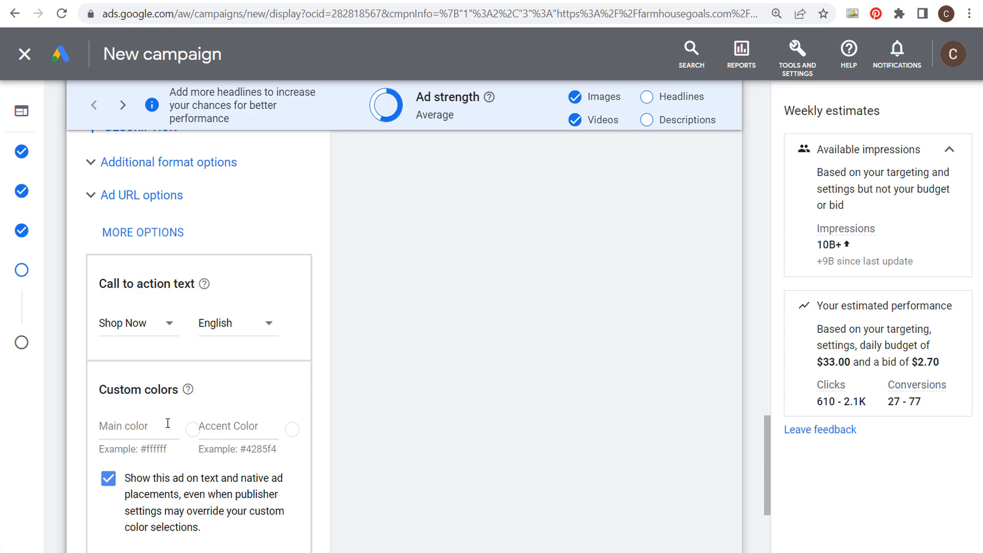
# Review the ad's headlines, long headline, descriptions, call to action text and custom colors
pyautogui.scroll(10, 279, 247)
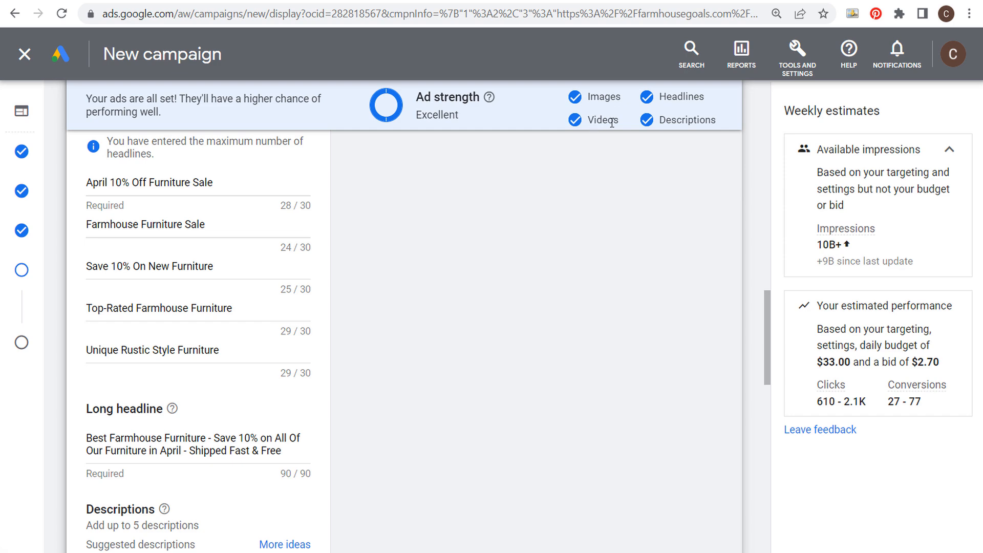
pyautogui.scroll(-7, 446, 264)
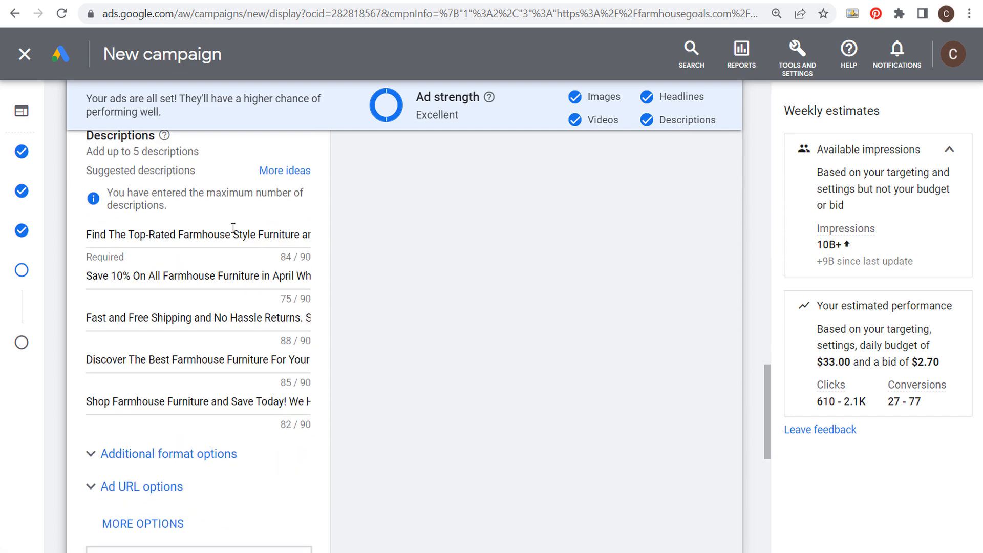
pyautogui.scroll(-4, 416, 288)
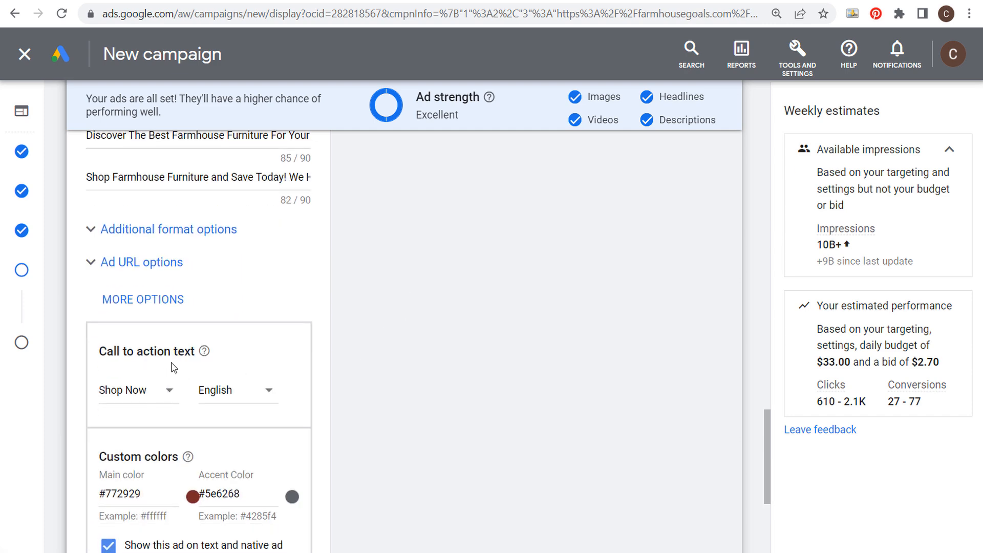
pyautogui.scroll(-1, 406, 323)
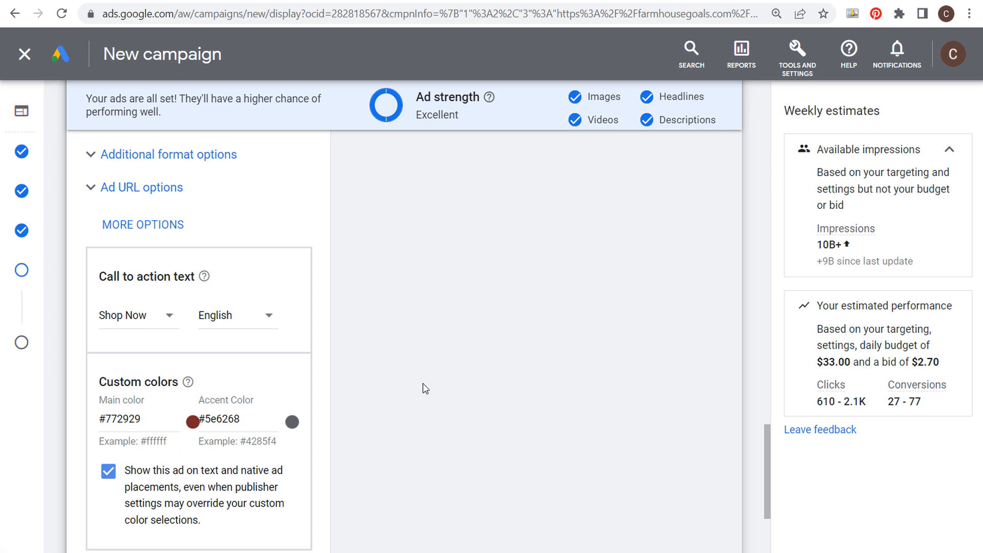
# Create the responsive display ad with the assets, call to action text and custom colors already entered
pyautogui.scroll(-3, 423, 390)
pyautogui.click(111, 455)
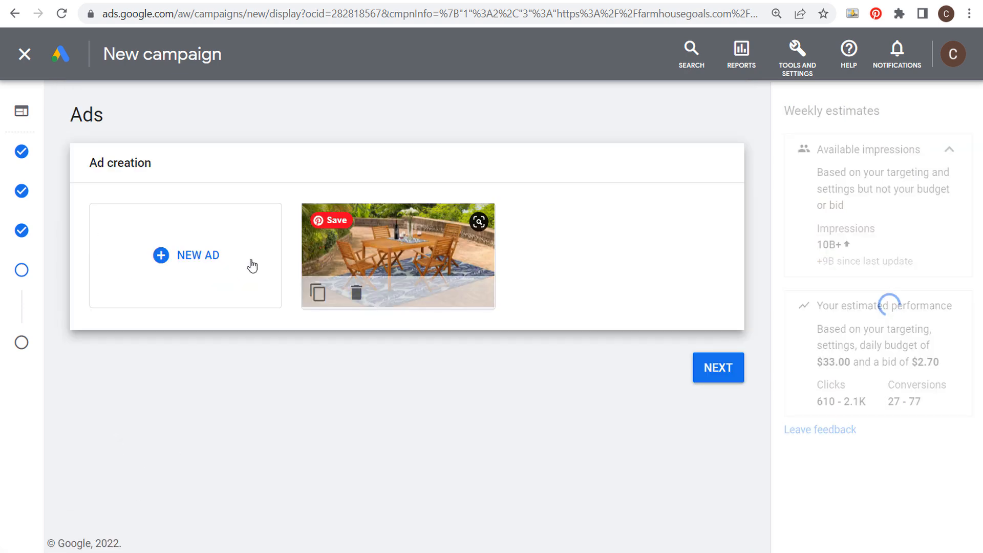
# Examine the options for adding another ad to the campaign, then dismiss them without choosing one
pyautogui.click(252, 265)
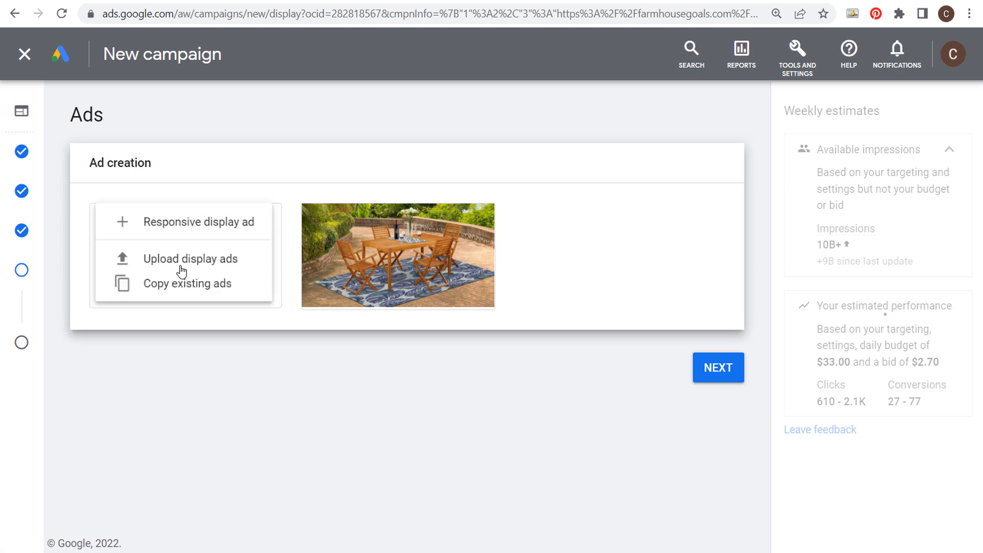
pyautogui.click(343, 478)
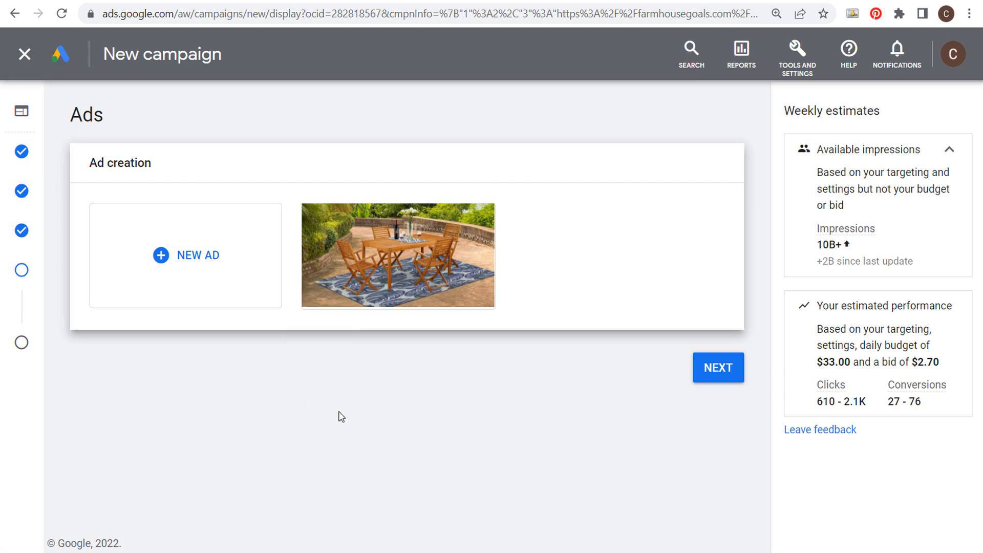
pyautogui.click(213, 289)
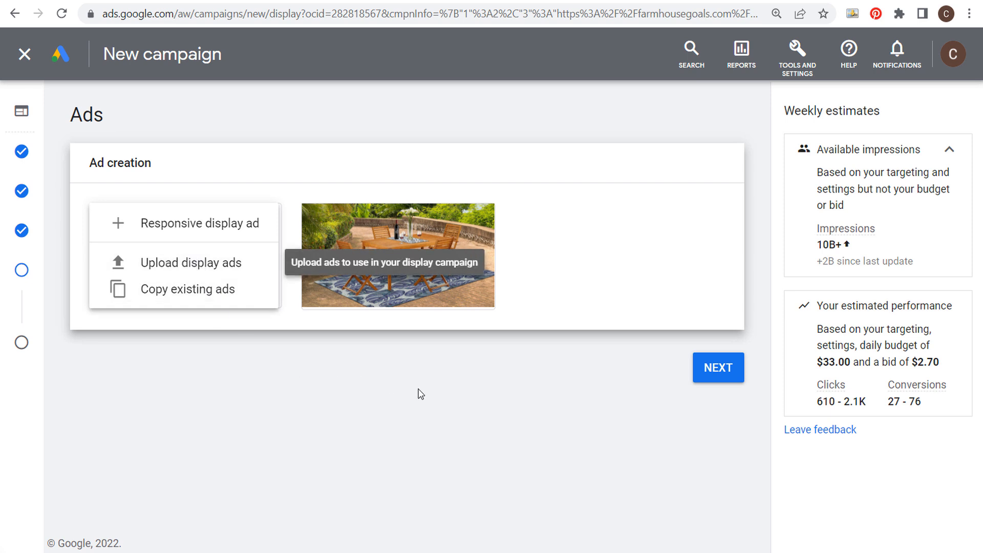
pyautogui.click(466, 383)
# Proceed to the campaign review, check the budget, bidding, targeting and ads summary, and publish the campaign
pyautogui.click(698, 367)
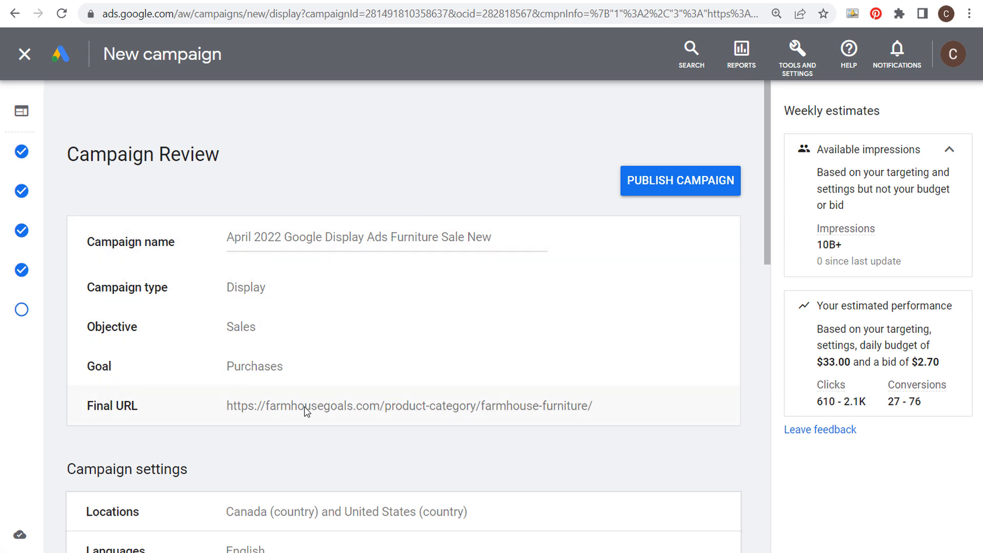
pyautogui.scroll(-10, 413, 353)
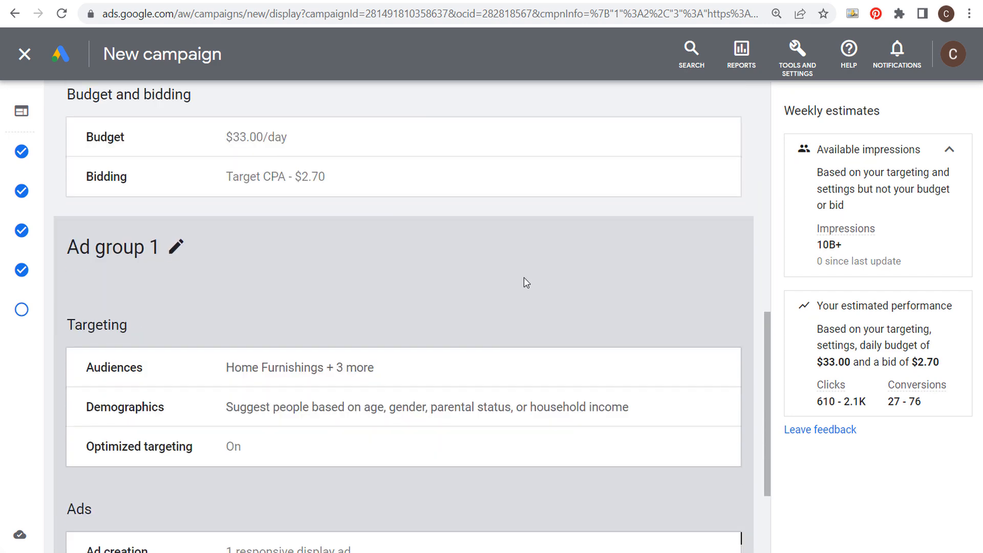
pyautogui.scroll(-3, 538, 284)
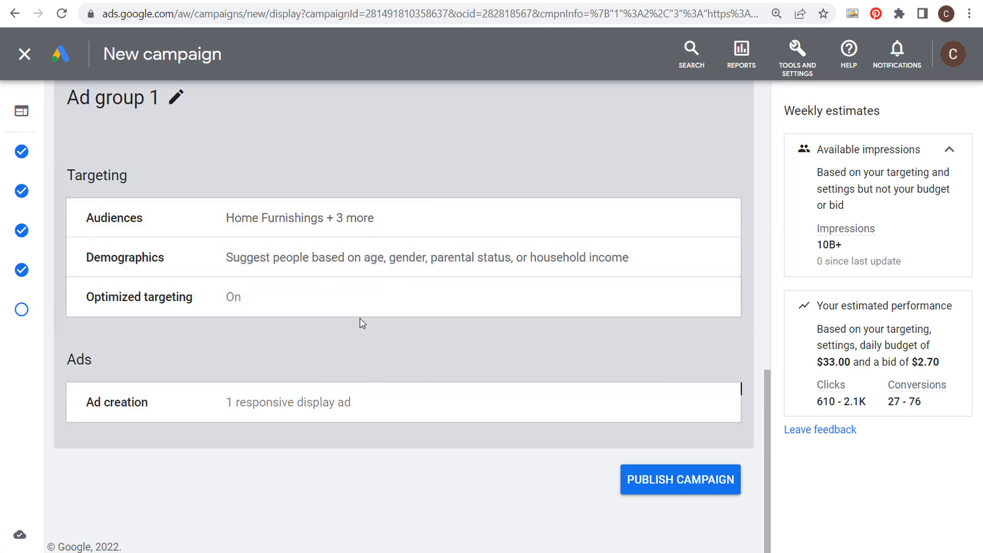
pyautogui.scroll(1, 359, 322)
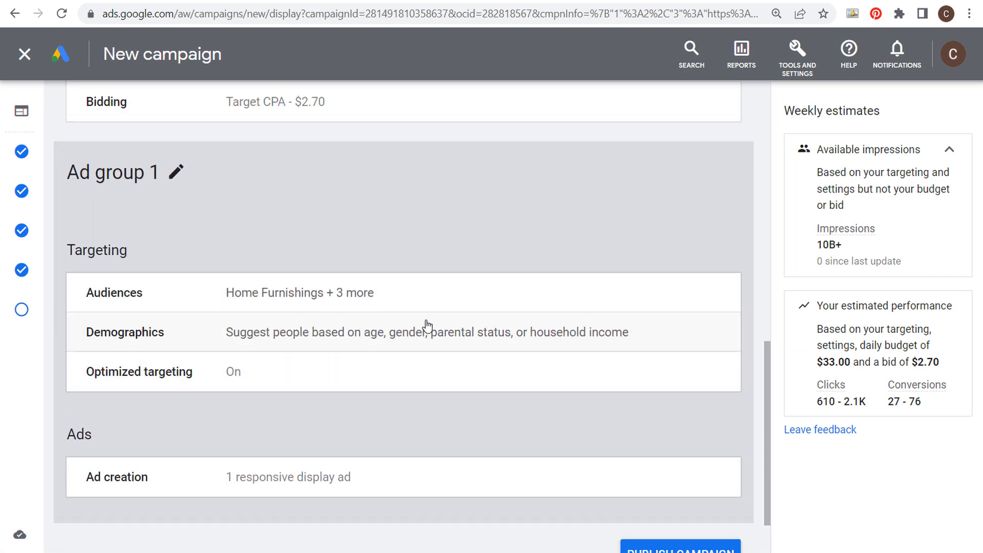
pyautogui.click(681, 547)
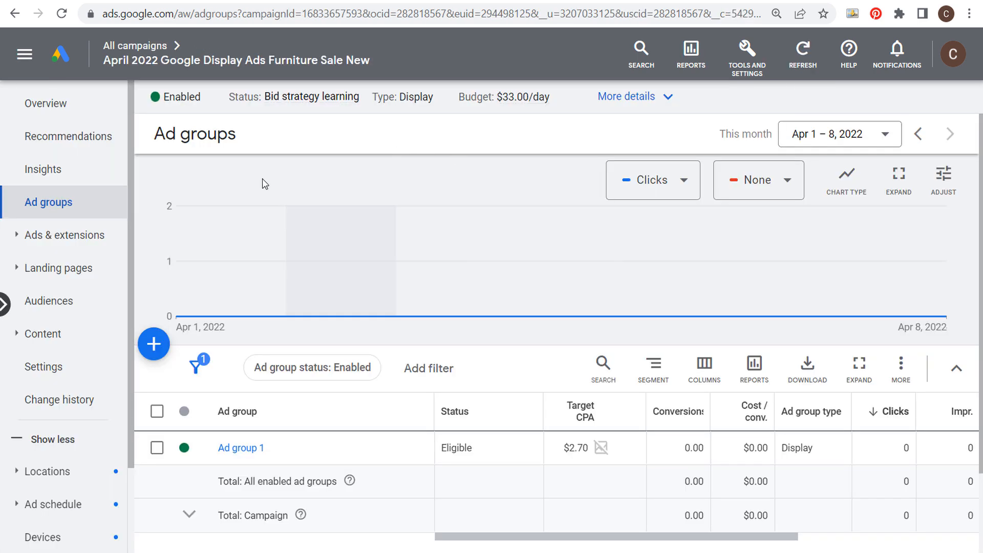
# Select all ad groups in the published campaign's ad group table
pyautogui.click(157, 413)
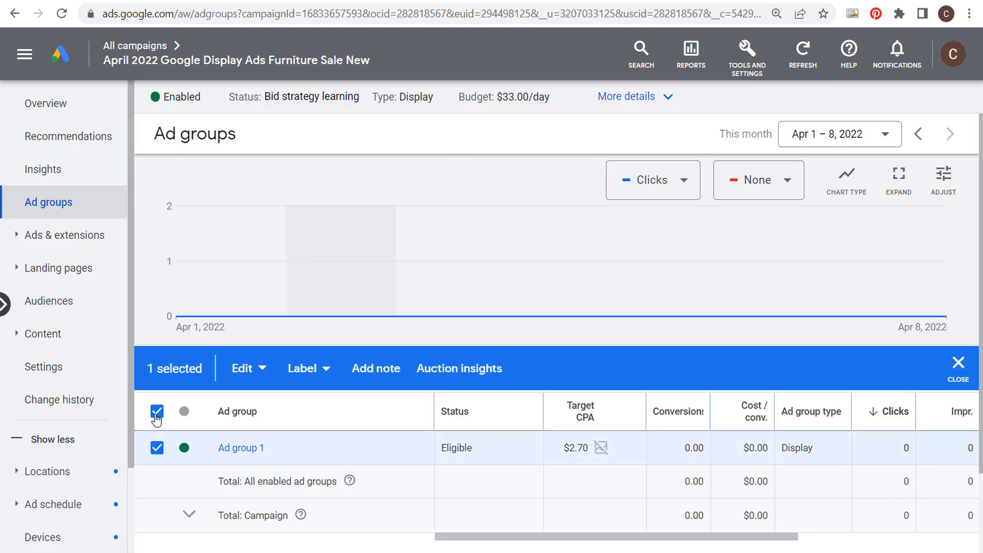